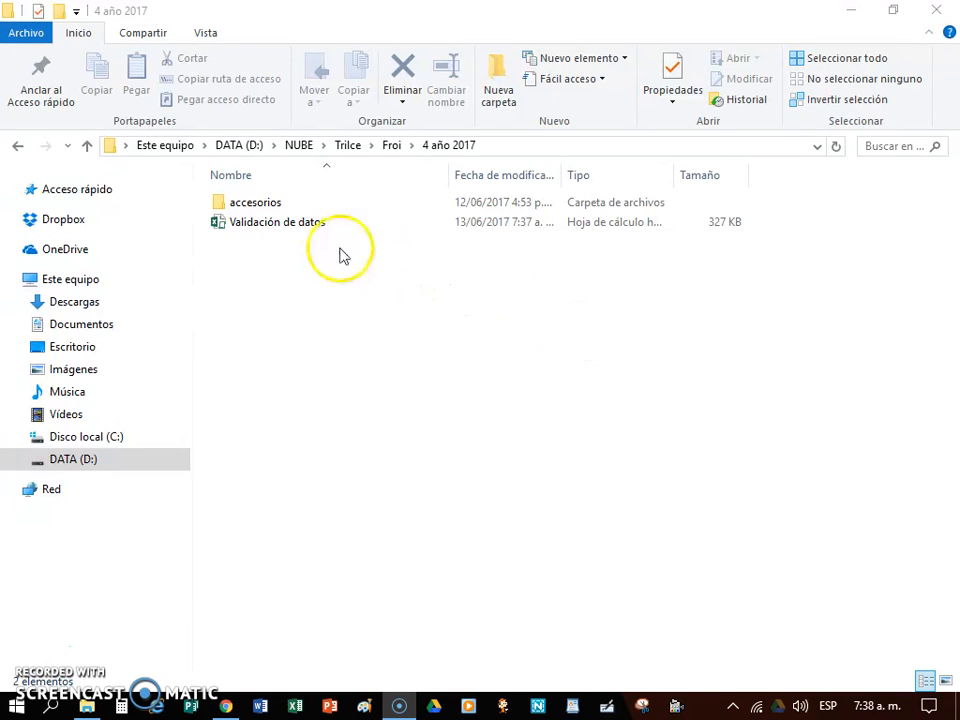
Step: Open the Validación de datos workbook from the 4 año 2017 folder and enter the course from its welcome screen
{"action": "left_click", "coordinate": [304, 225]}
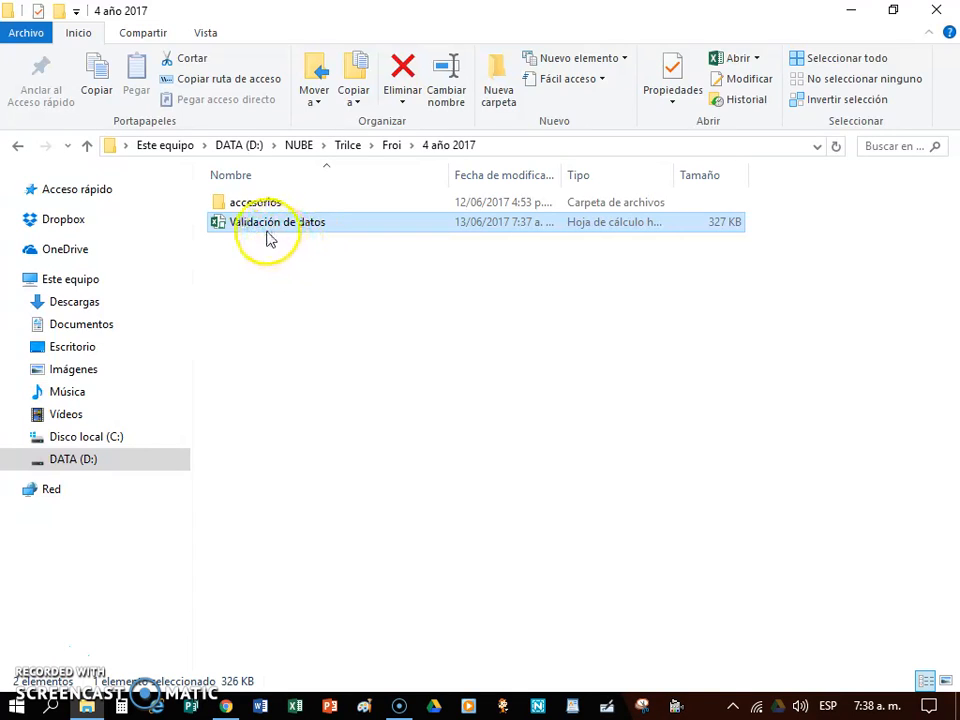
{"action": "left_click", "coordinate": [322, 263]}
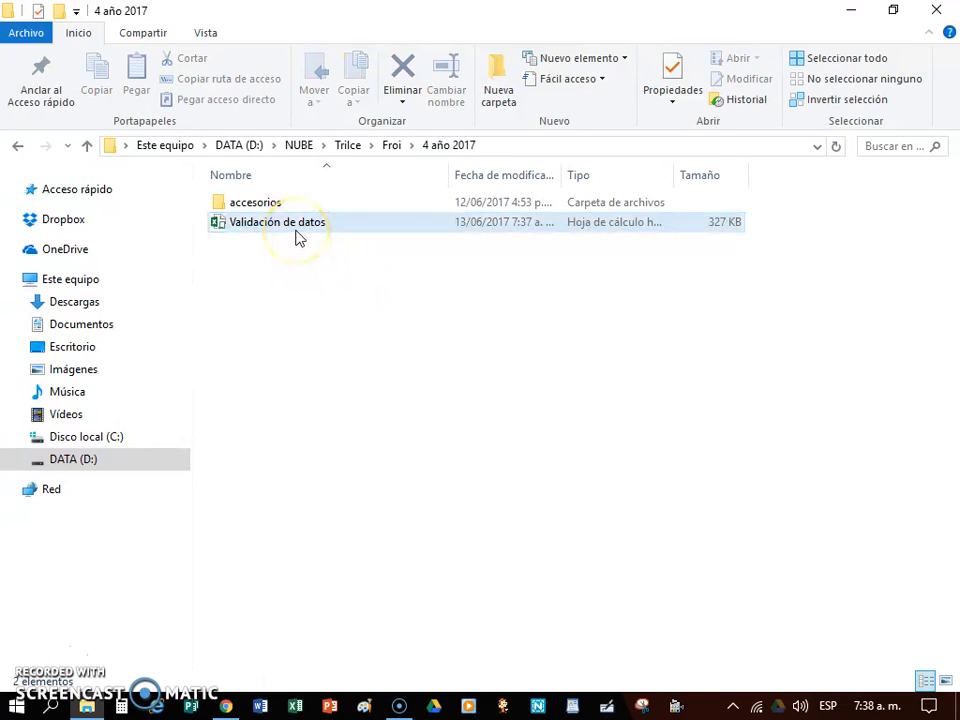
{"action": "double_click", "coordinate": [296, 236]}
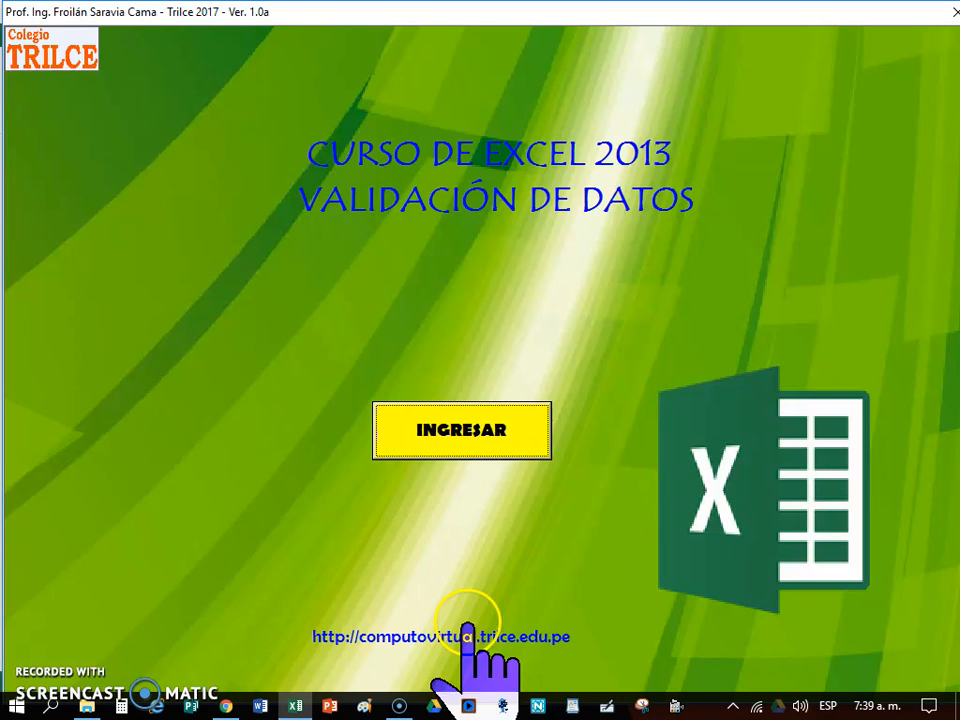
{"action": "left_click", "coordinate": [480, 430]}
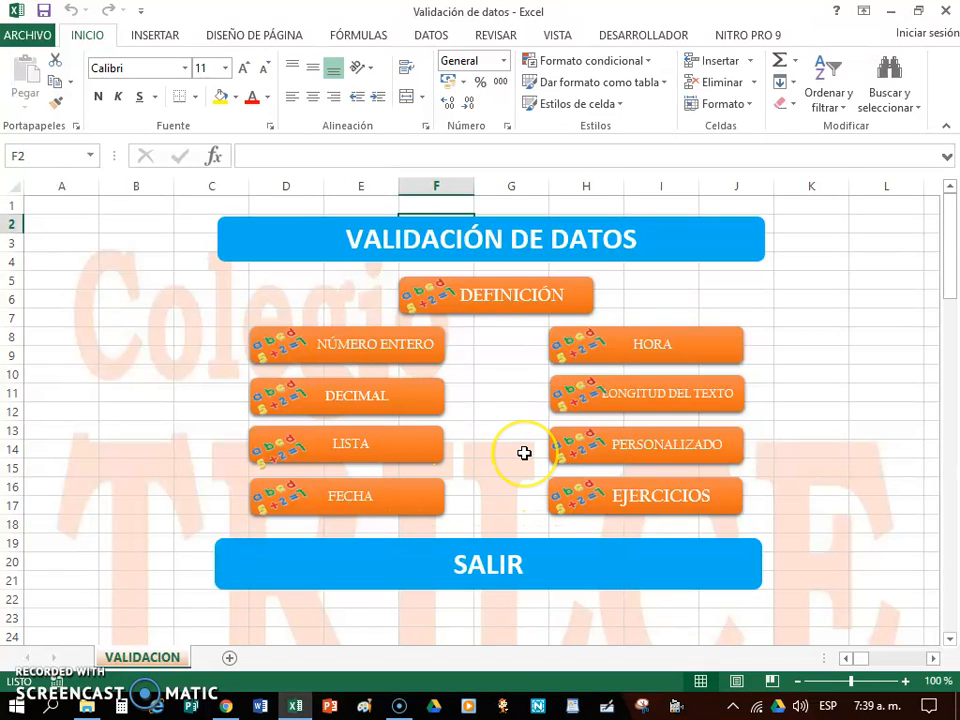
Step: View the data validation definition, close it, and open the NÚMERO ENTERO exercise sheet
{"action": "left_click", "coordinate": [502, 300]}
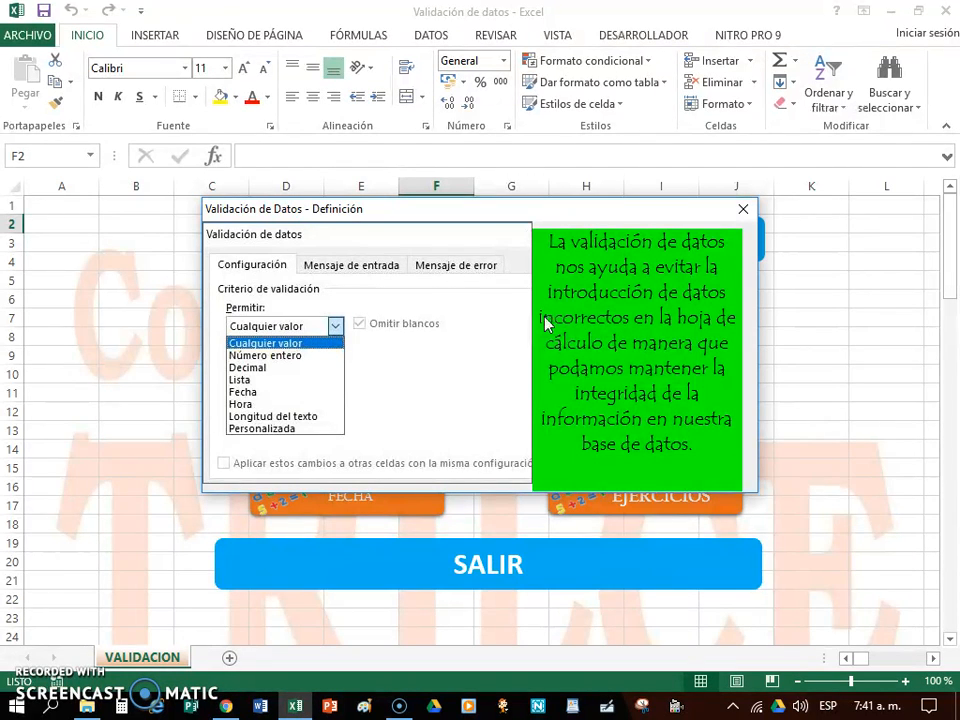
{"action": "left_click", "coordinate": [743, 212]}
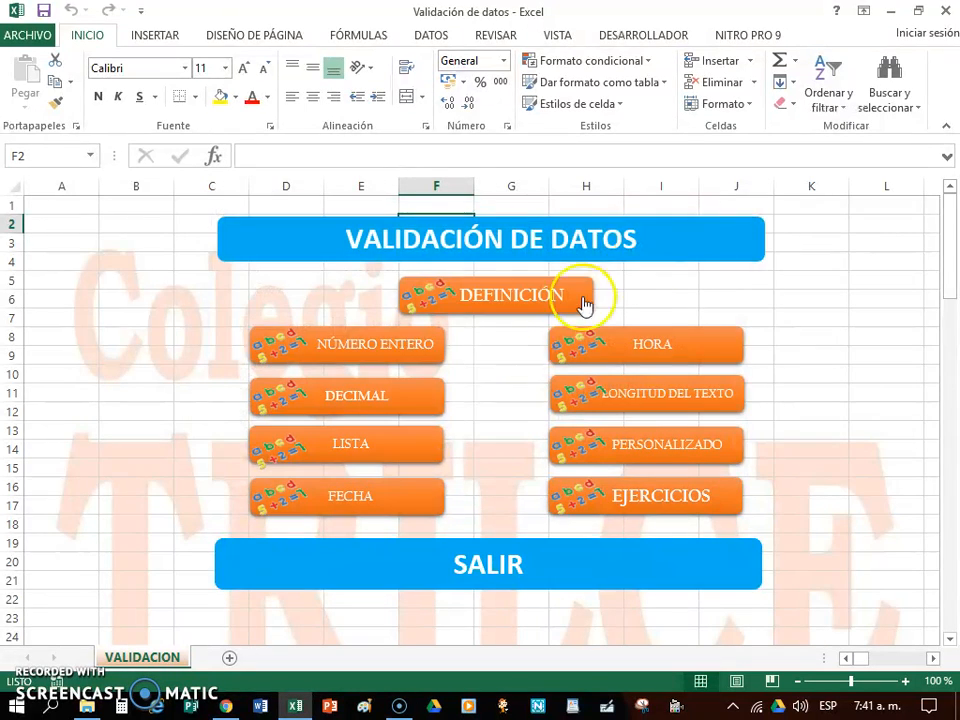
{"action": "left_click", "coordinate": [398, 360]}
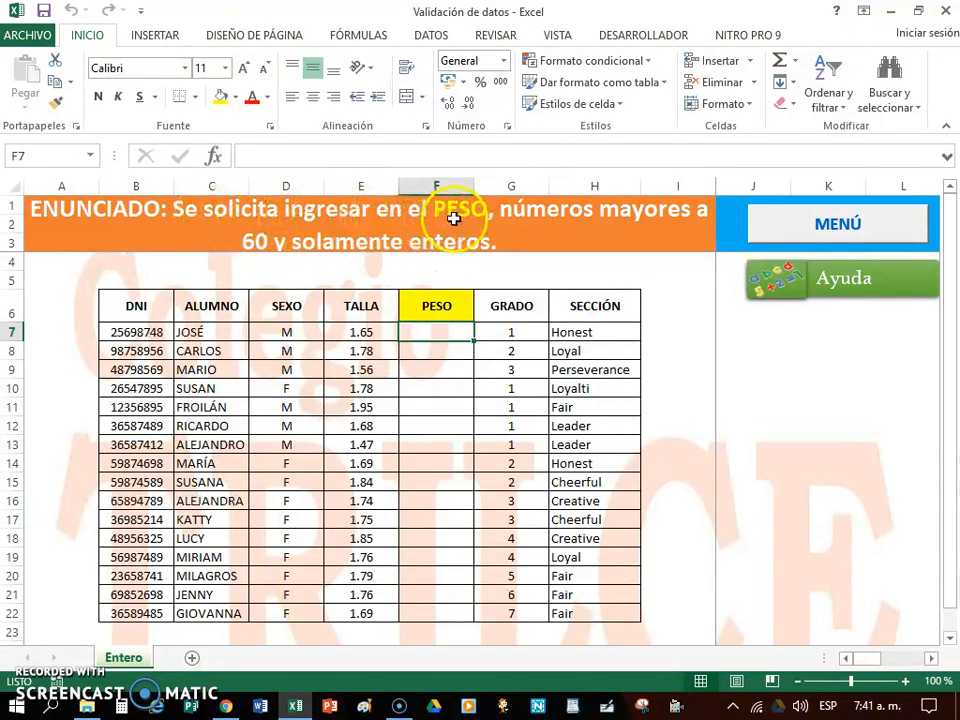
Step: Highlight the PESO column and read the exercise's help on whole-number validation, closing it when done
{"action": "left_click_drag", "start_coordinate": [440, 305], "coordinate": [443, 612]}
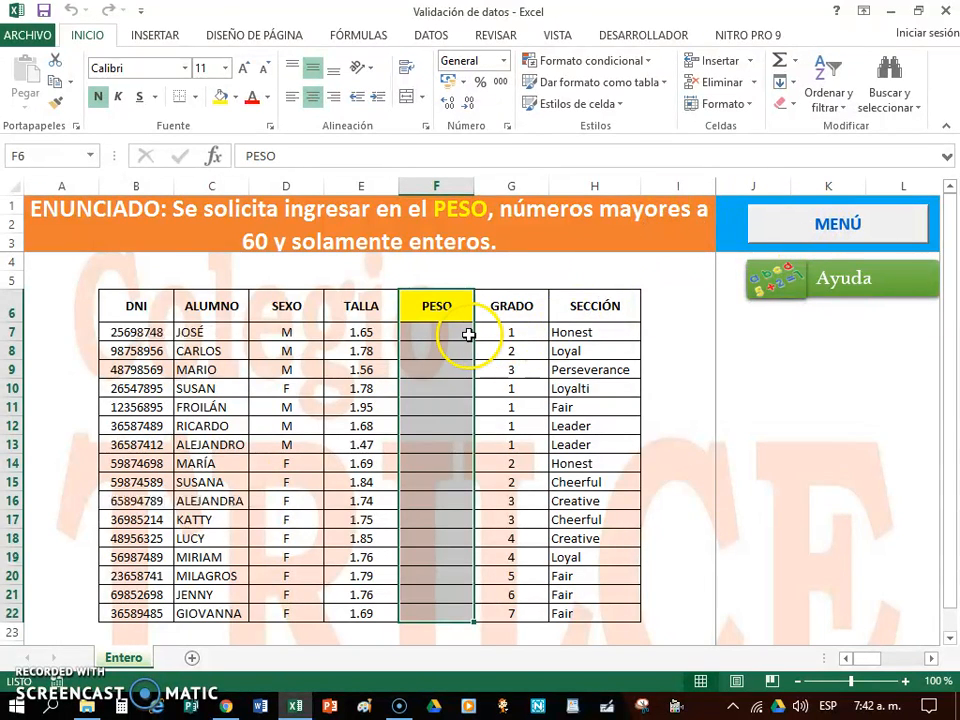
{"action": "left_click", "coordinate": [840, 288]}
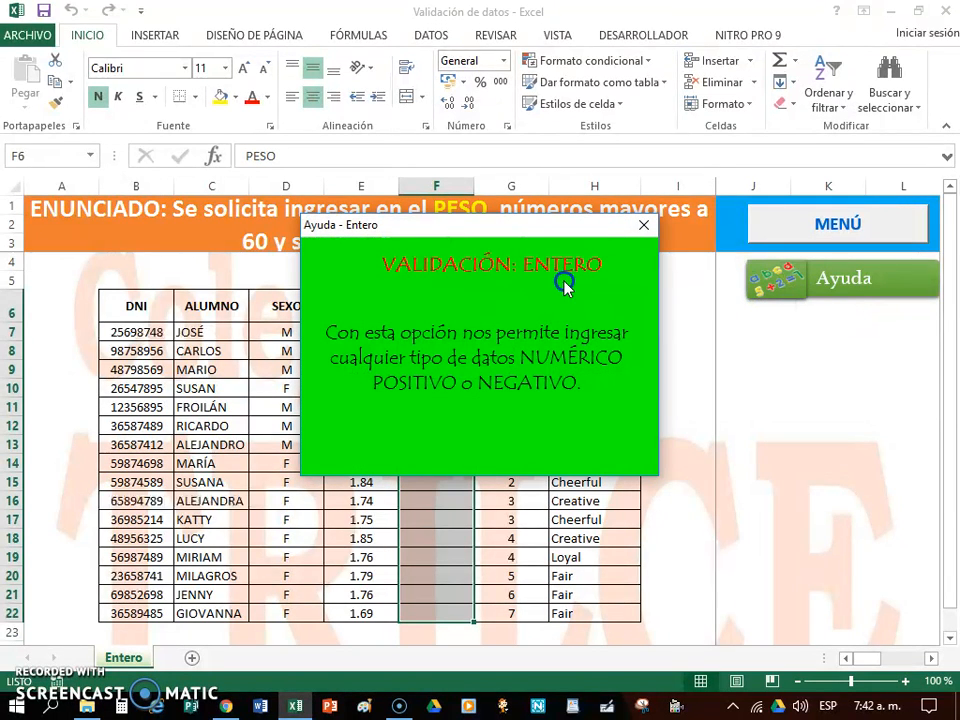
{"action": "left_click", "coordinate": [486, 269]}
{"action": "left_click", "coordinate": [643, 230]}
Step: Open the data validation settings for cell F7, the first entry under PESO
{"action": "left_click", "coordinate": [454, 333]}
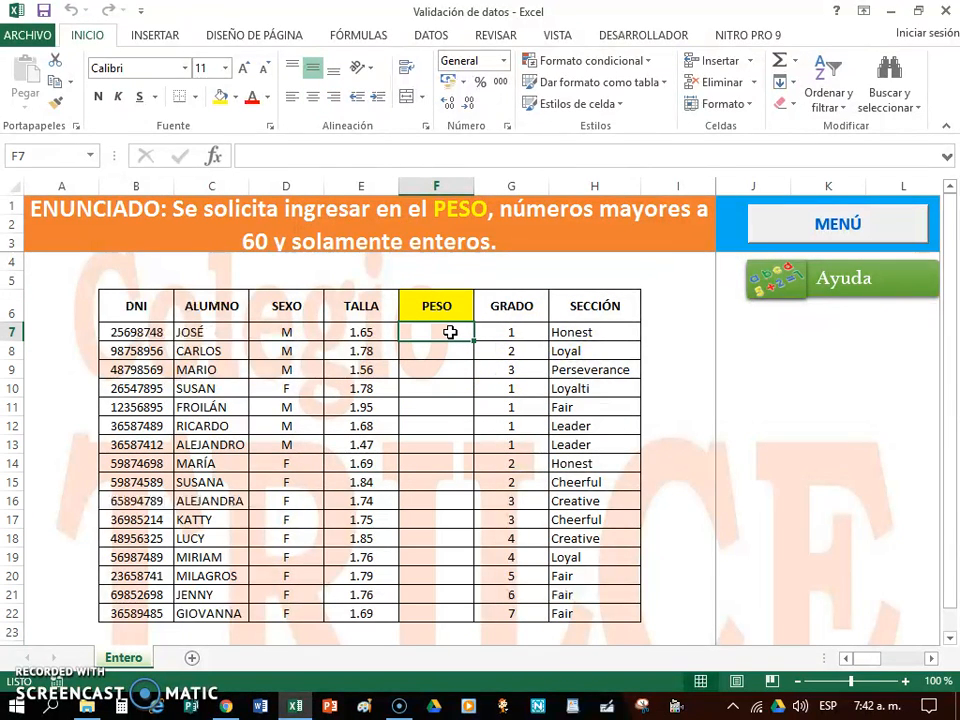
{"action": "mouse_move", "coordinate": [449, 332]}
{"action": "left_mouse_down"}
{"action": "mouse_move", "coordinate": [439, 371]}
{"action": "mouse_move", "coordinate": [435, 611]}
{"action": "mouse_move", "coordinate": [437, 333]}
{"action": "left_mouse_up"}
{"action": "left_click", "coordinate": [442, 334]}
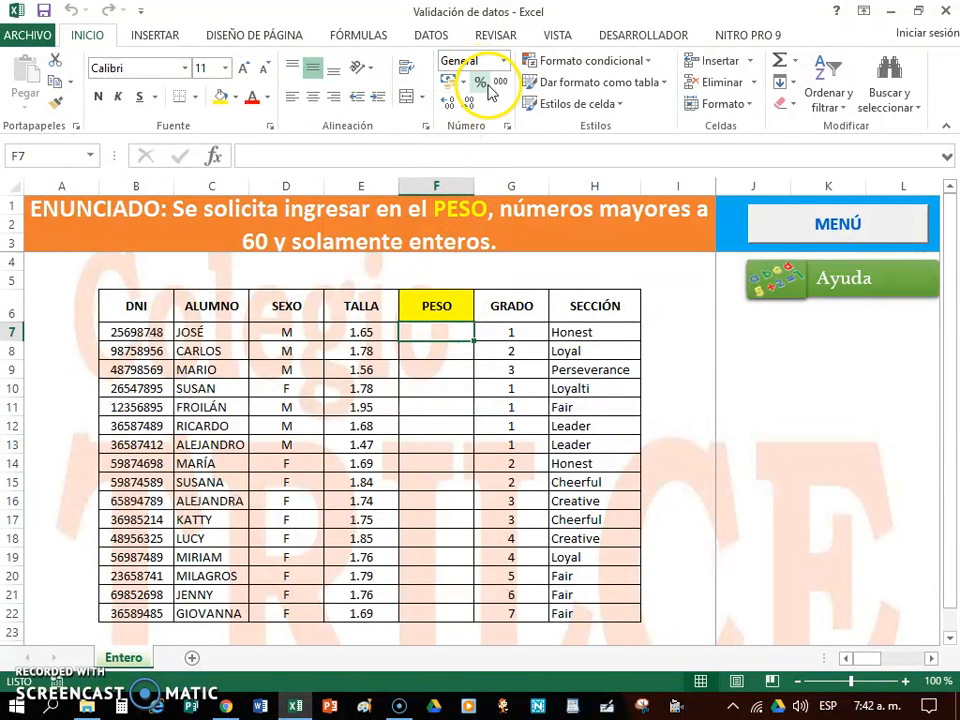
{"action": "key", "text": "alt+F4"}
{"action": "key", "text": "Escape"}
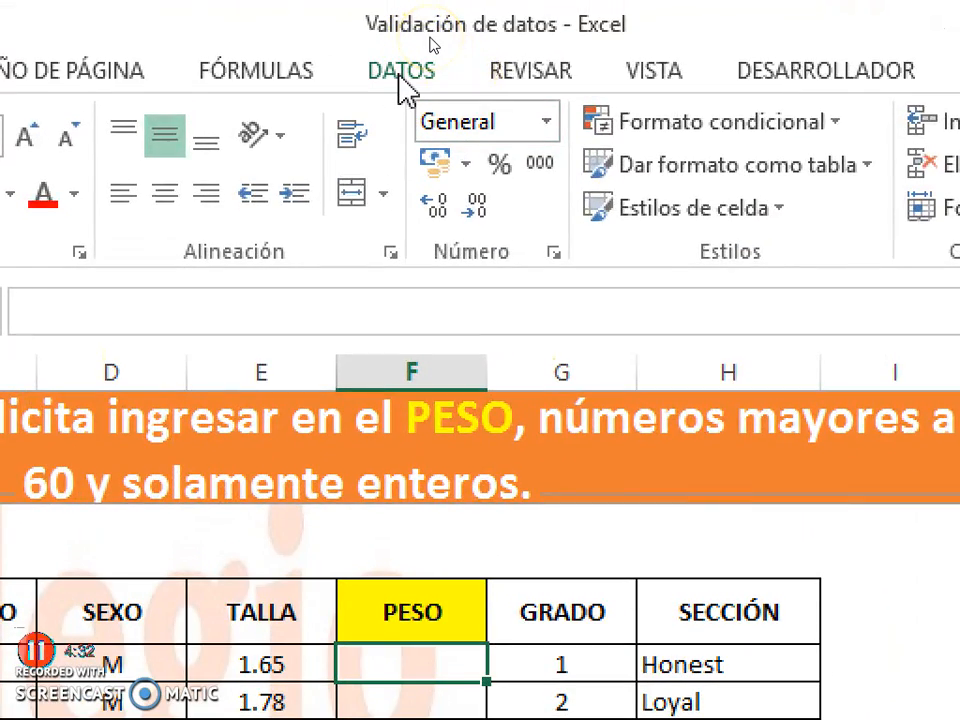
{"action": "left_click", "coordinate": [401, 75]}
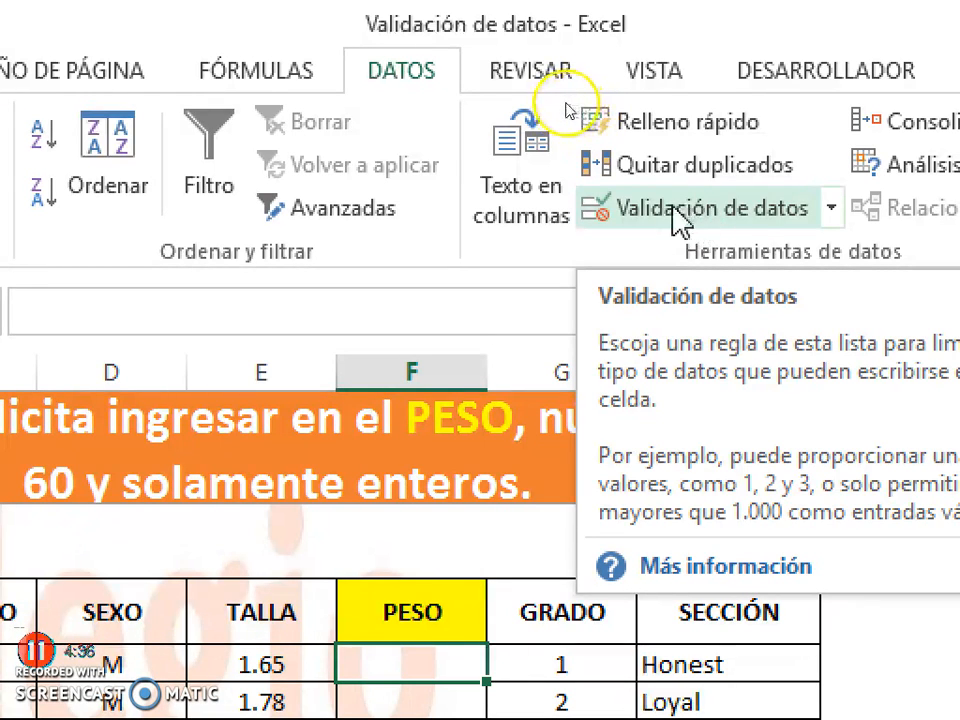
{"action": "left_click", "coordinate": [682, 212]}
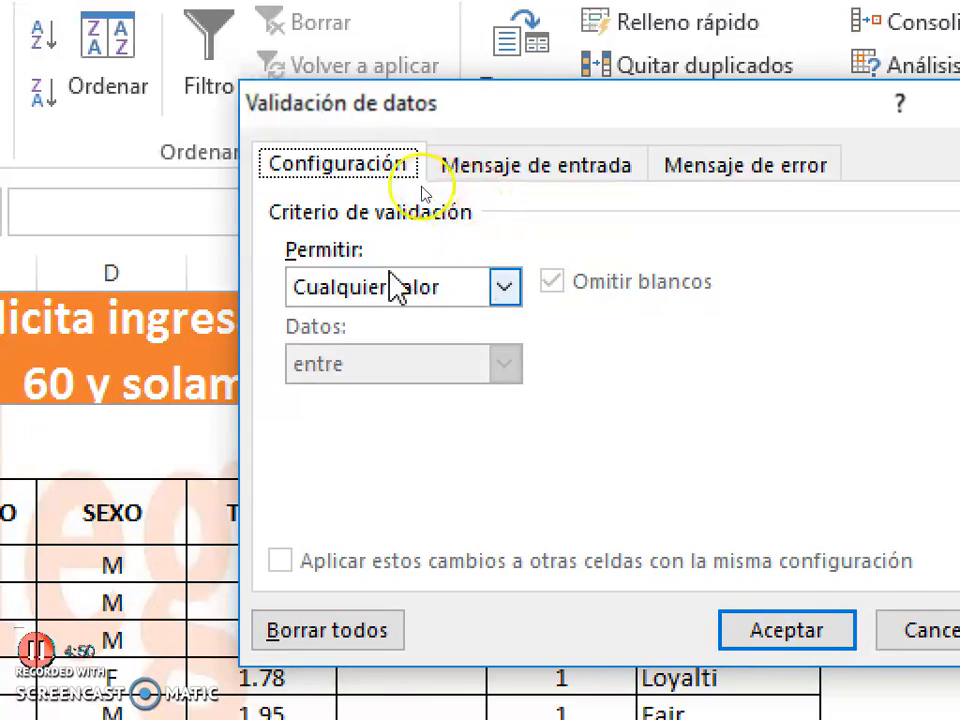
Step: Restrict cell F7 to whole numbers (Número entero) with the condition mayor que 60 and apply the rule
{"action": "left_click", "coordinate": [508, 288]}
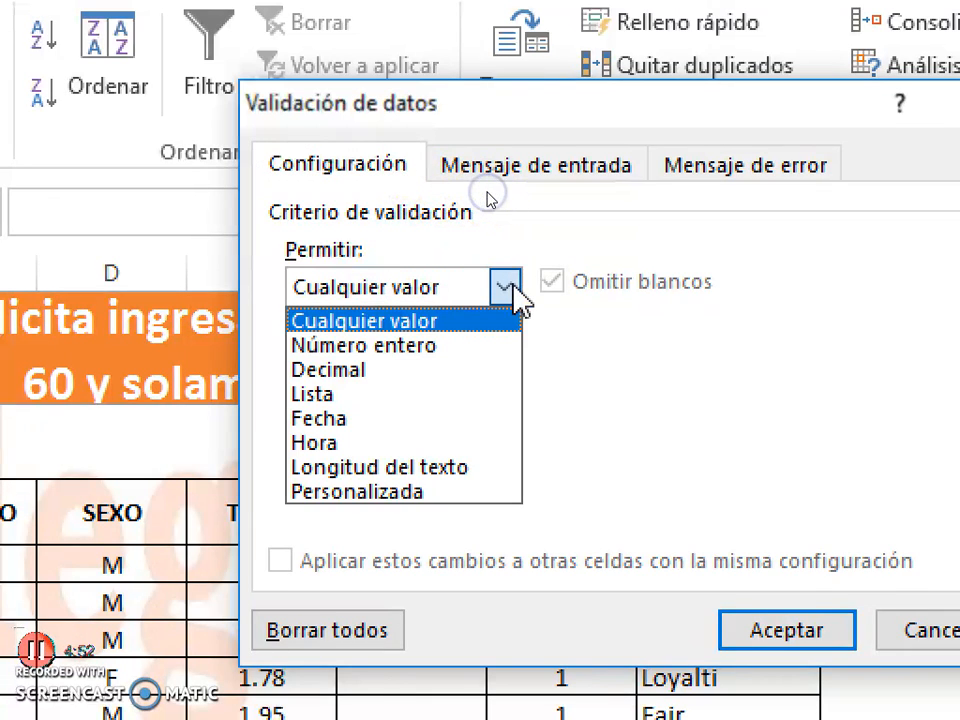
{"action": "left_click", "coordinate": [432, 348]}
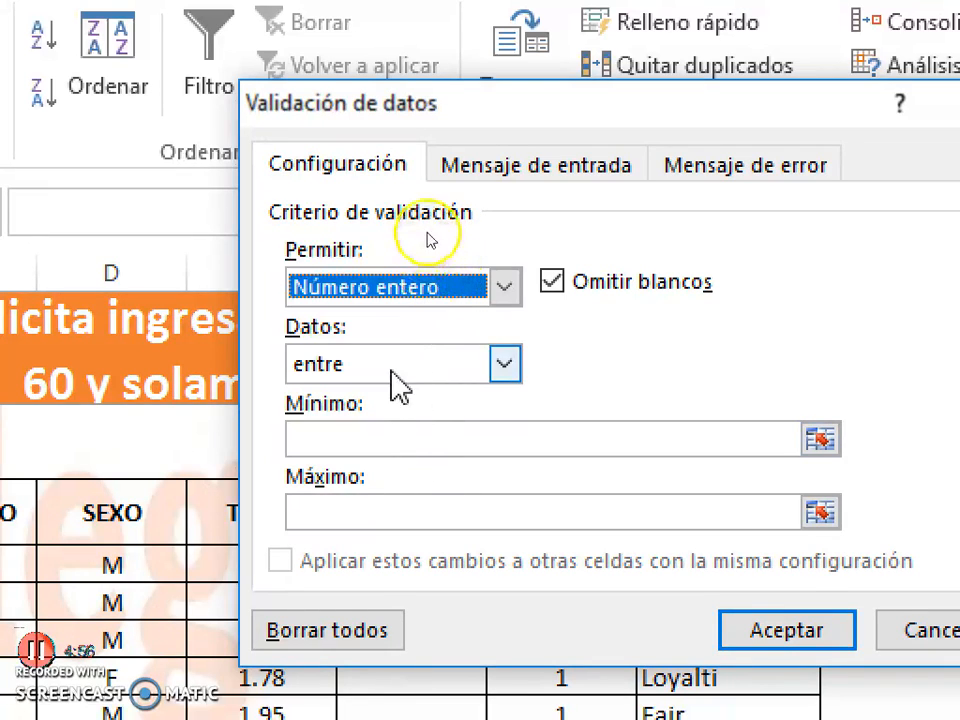
{"action": "left_click", "coordinate": [510, 366]}
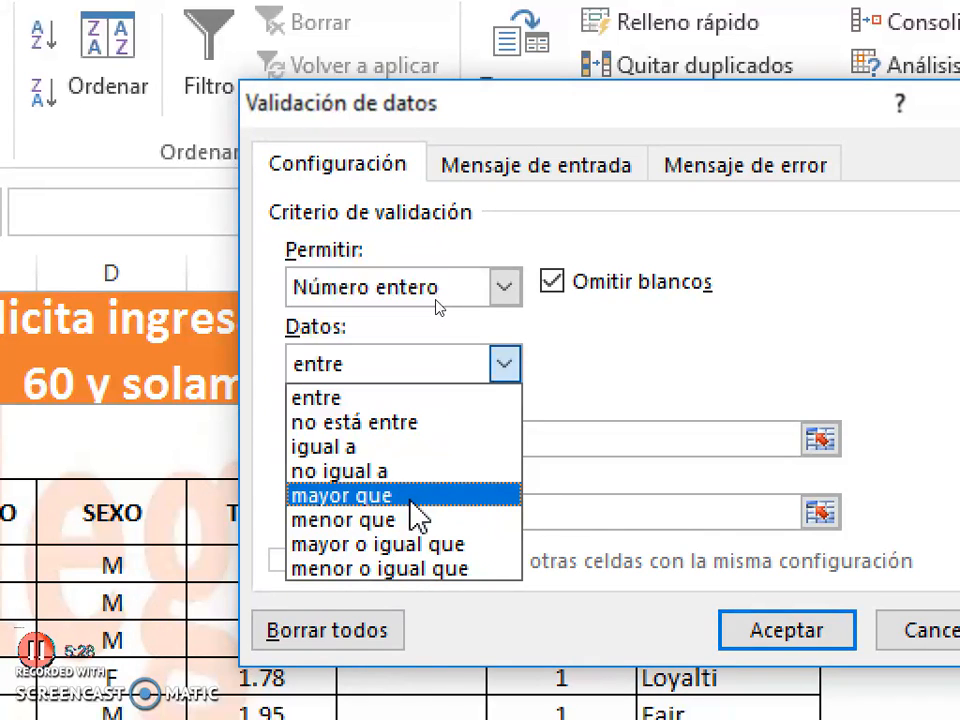
{"action": "left_click", "coordinate": [411, 498]}
{"action": "left_click", "coordinate": [351, 432]}
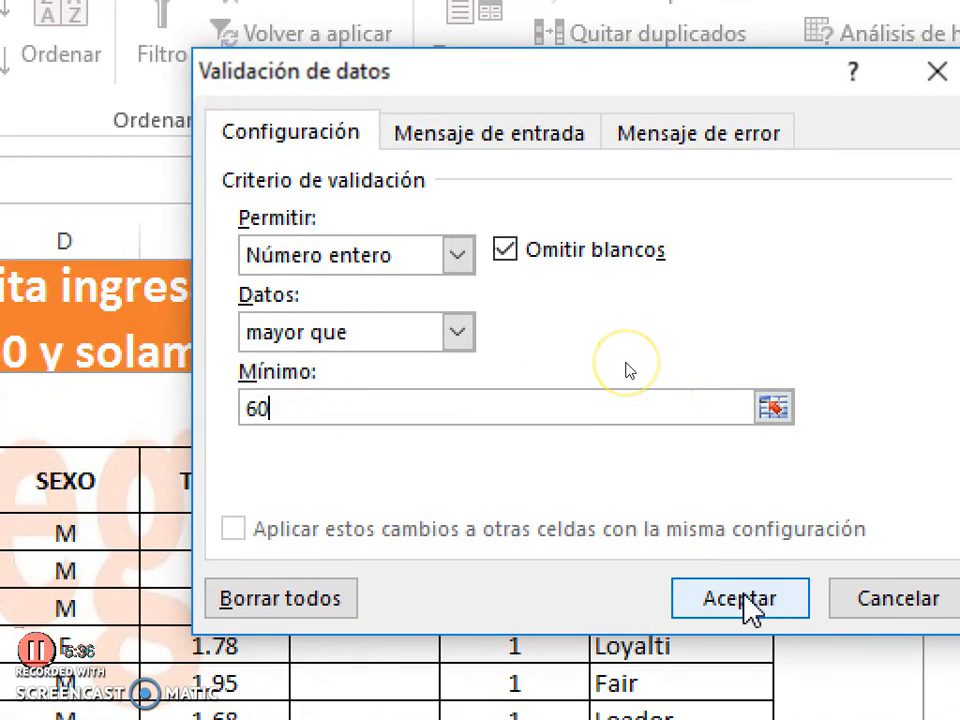
{"action": "left_click", "coordinate": [743, 600]}
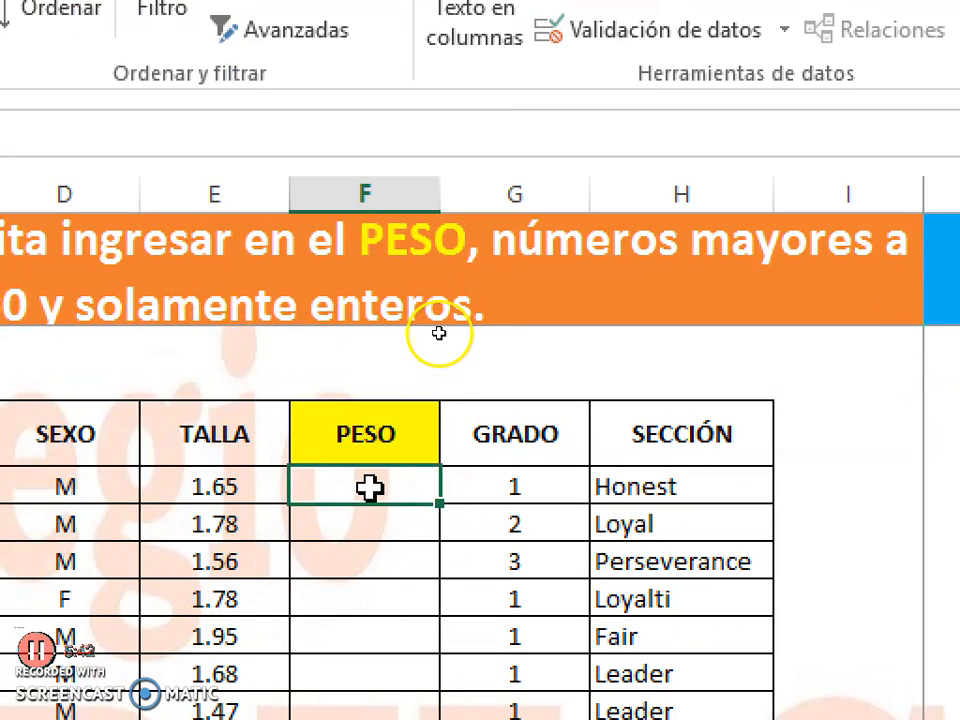
Step: Test the validation rule by trying 48 and 58 in cell F7, and cancel the entry
{"action": "type", "text": "48"}
{"action": "key", "text": "Return"}
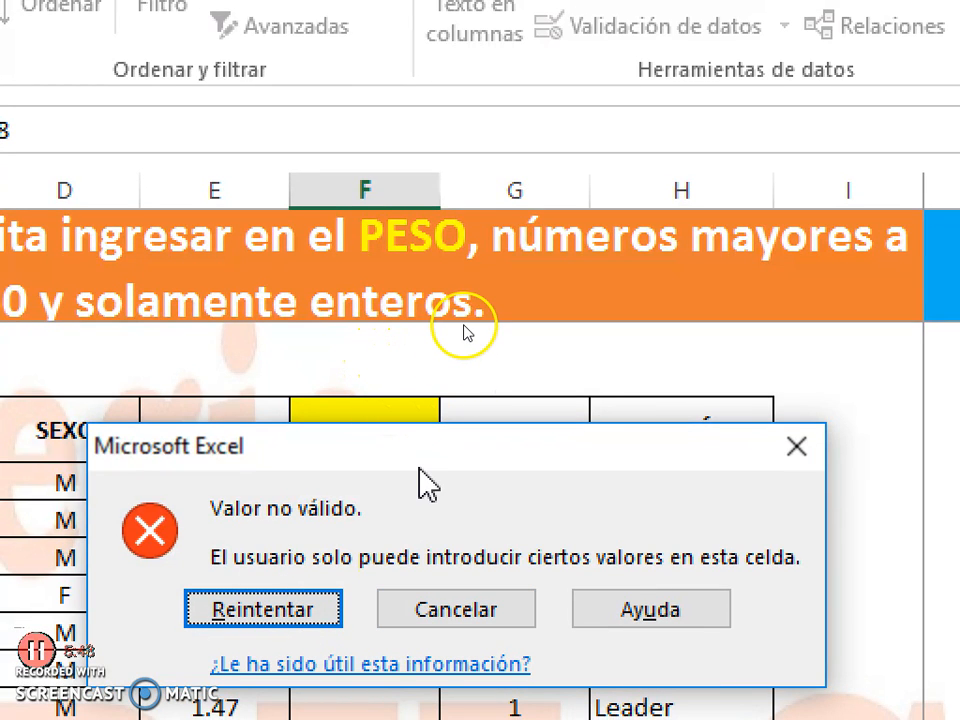
{"action": "left_click_drag", "start_coordinate": [429, 461], "coordinate": [420, 107]}
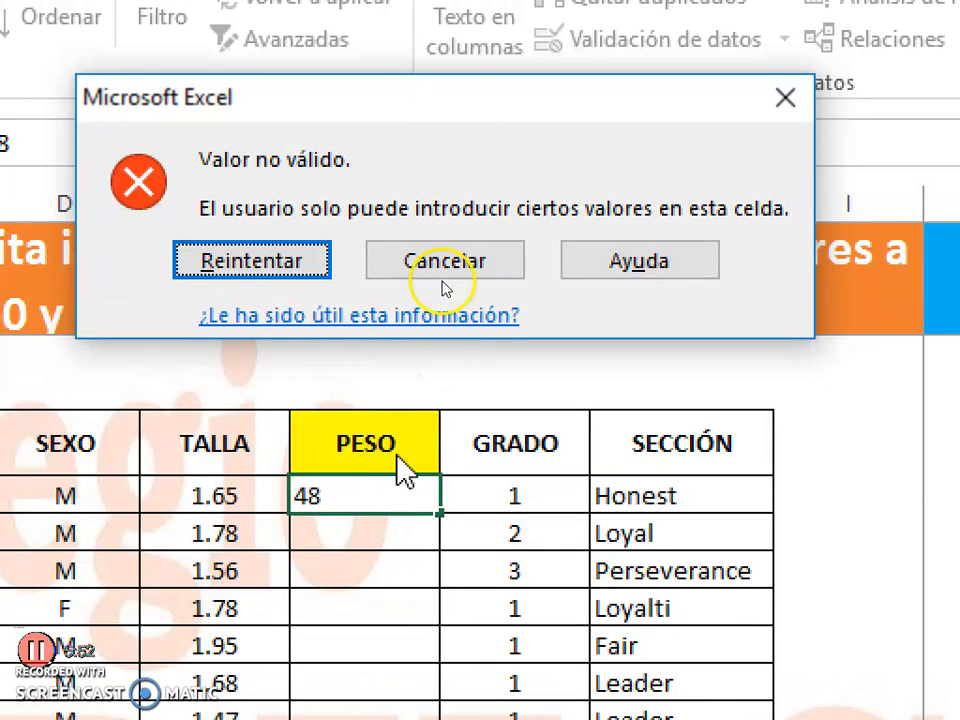
{"action": "left_click", "coordinate": [295, 258]}
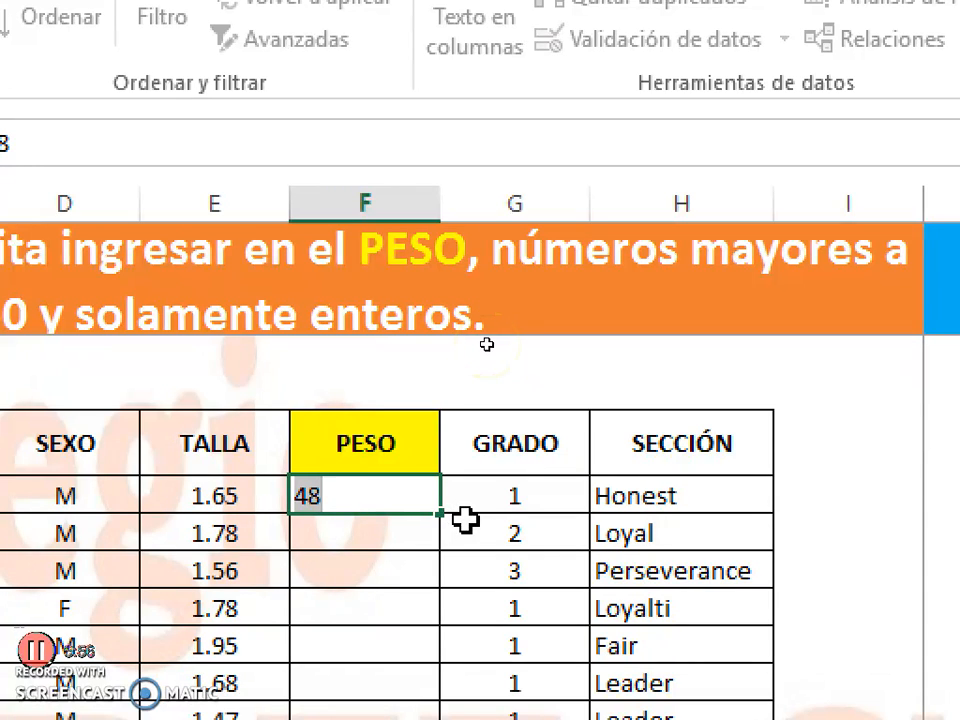
{"action": "type", "text": "58"}
{"action": "key", "text": "Return"}
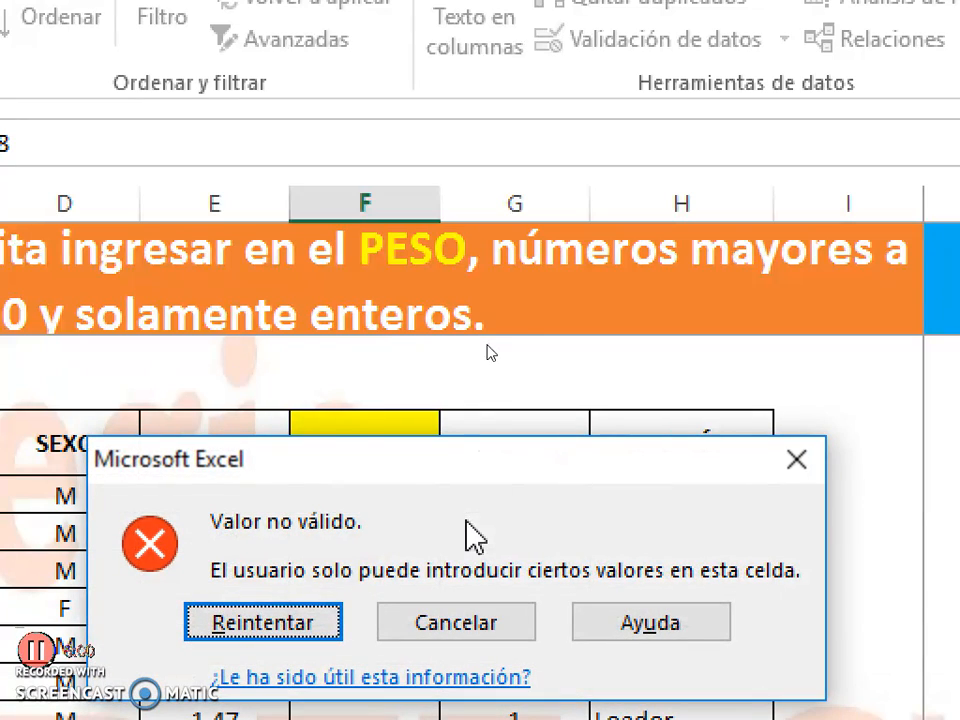
{"action": "left_click_drag", "start_coordinate": [467, 452], "coordinate": [450, 178]}
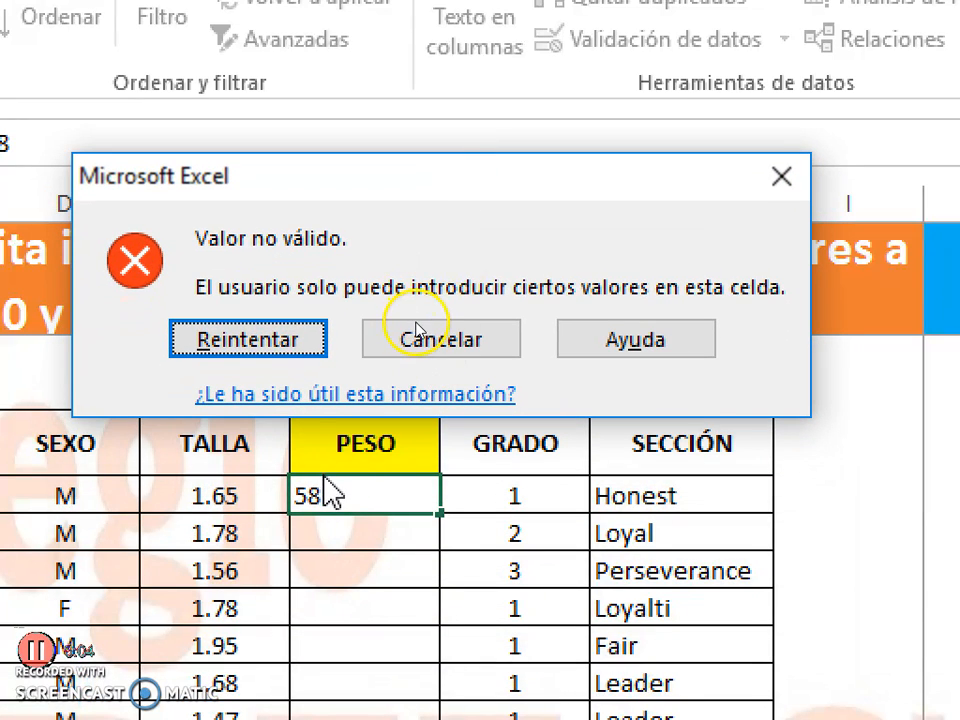
{"action": "left_click", "coordinate": [452, 340]}
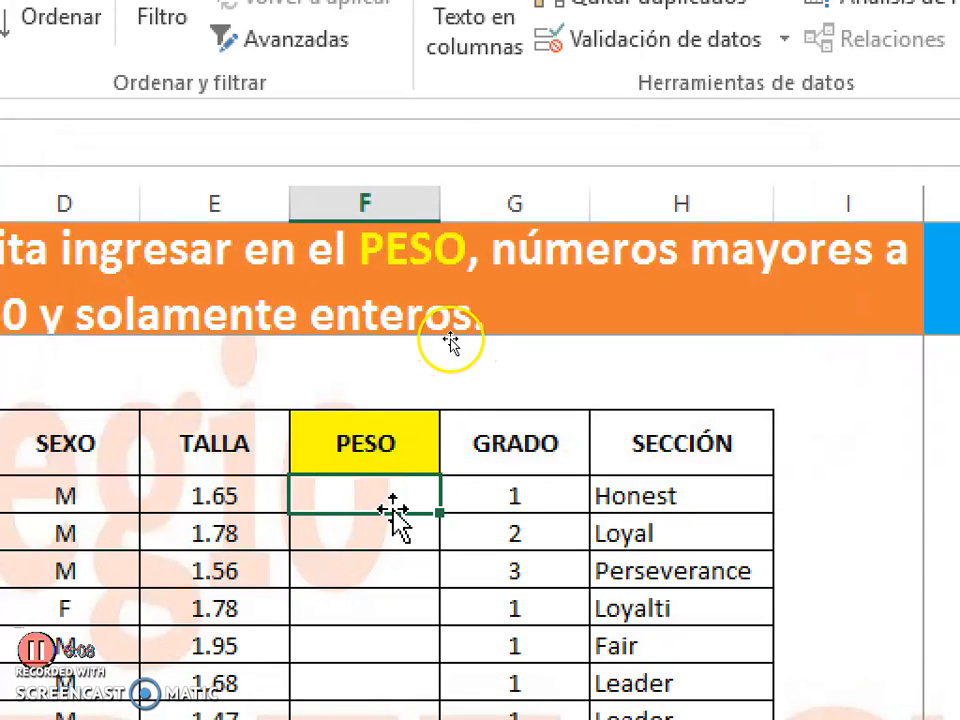
Step: Try 60 as the weight in cell F7 and retry the entry with 62
{"action": "type", "text": "6"}
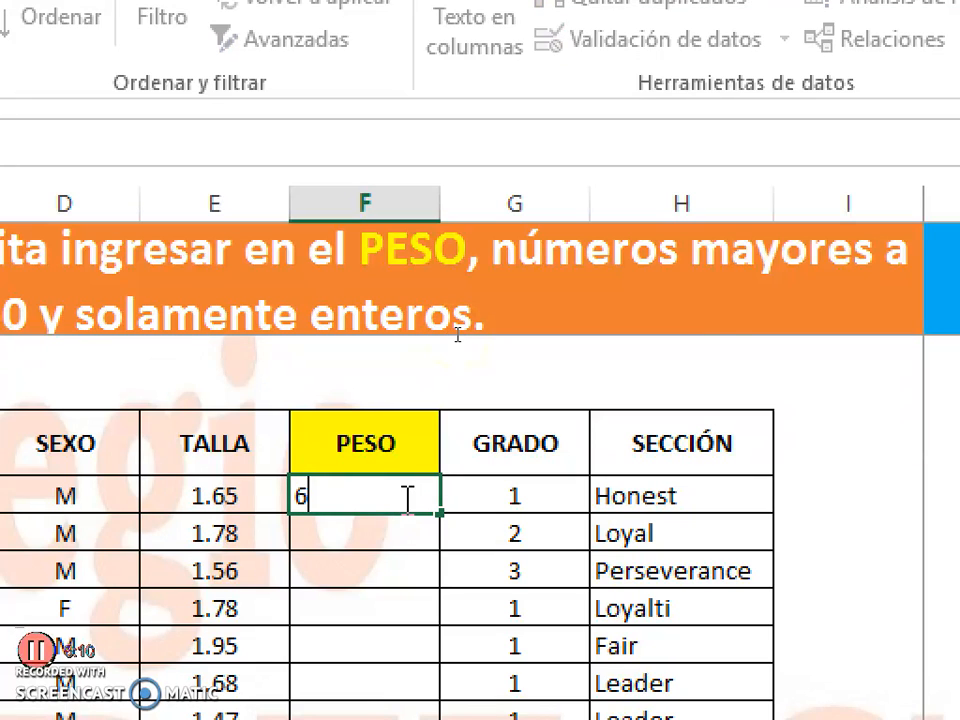
{"action": "type", "text": "0"}
{"action": "key", "text": "Return"}
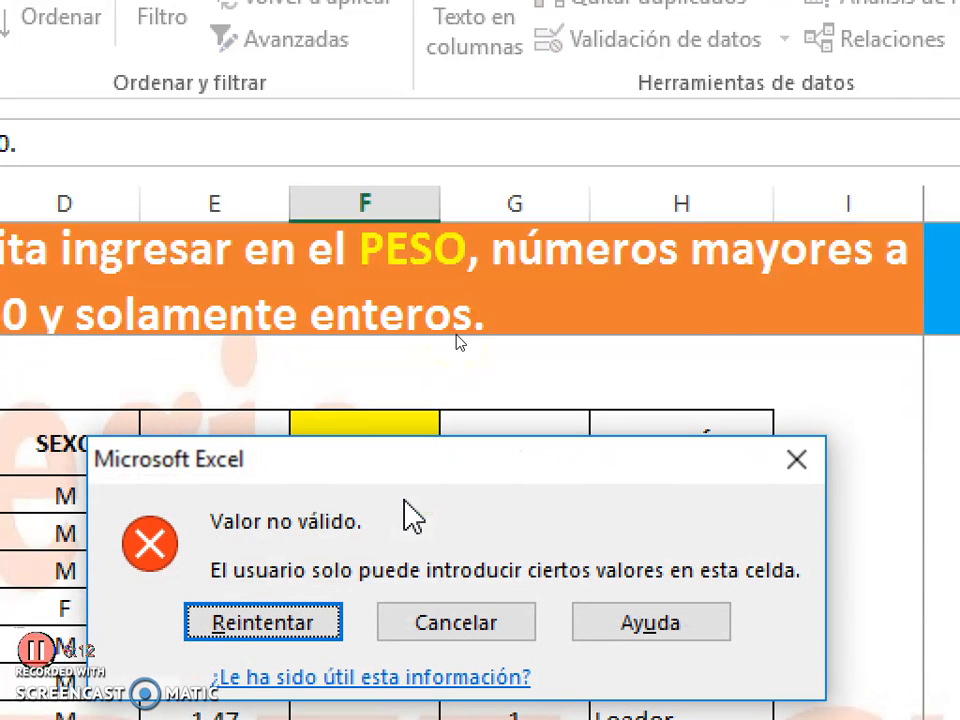
{"action": "left_click_drag", "start_coordinate": [444, 480], "coordinate": [439, 188]}
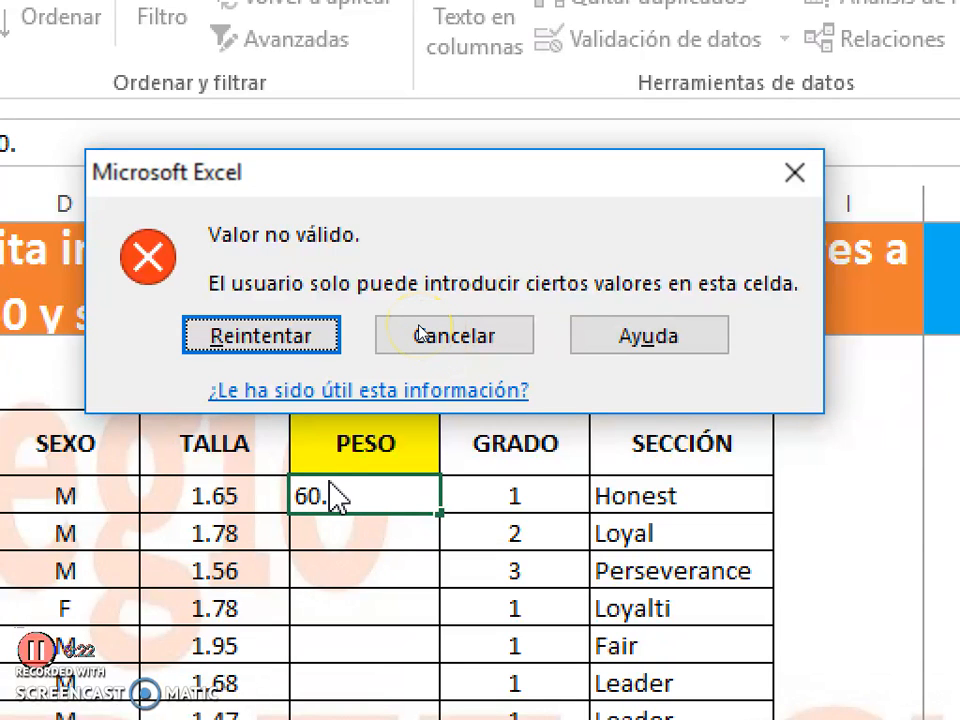
{"action": "left_click", "coordinate": [299, 340]}
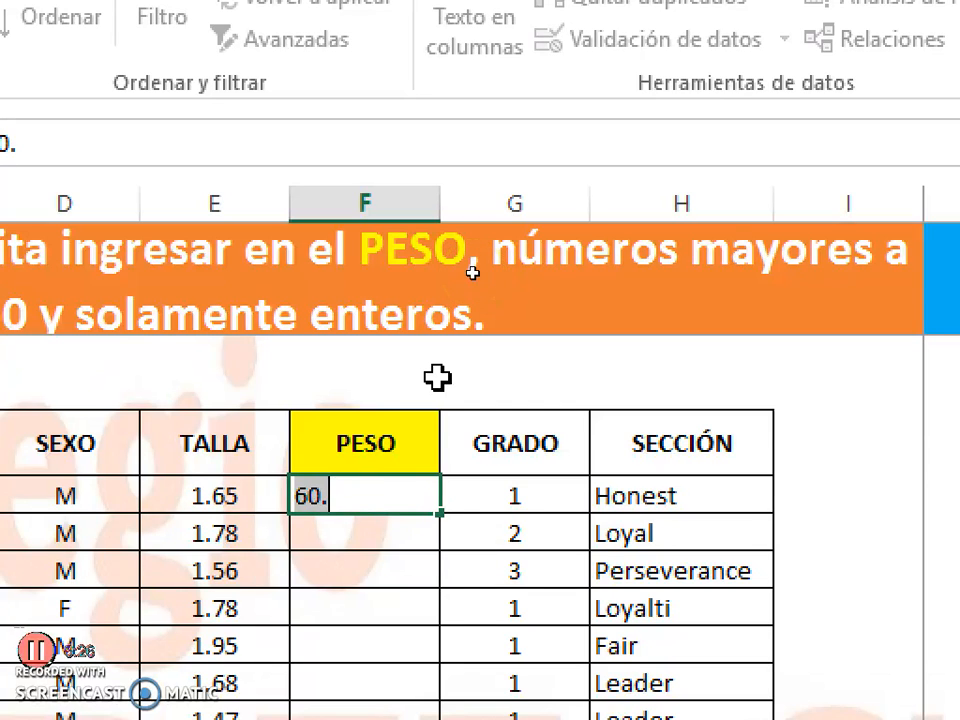
{"action": "type", "text": "62"}
{"action": "key", "text": "Return"}
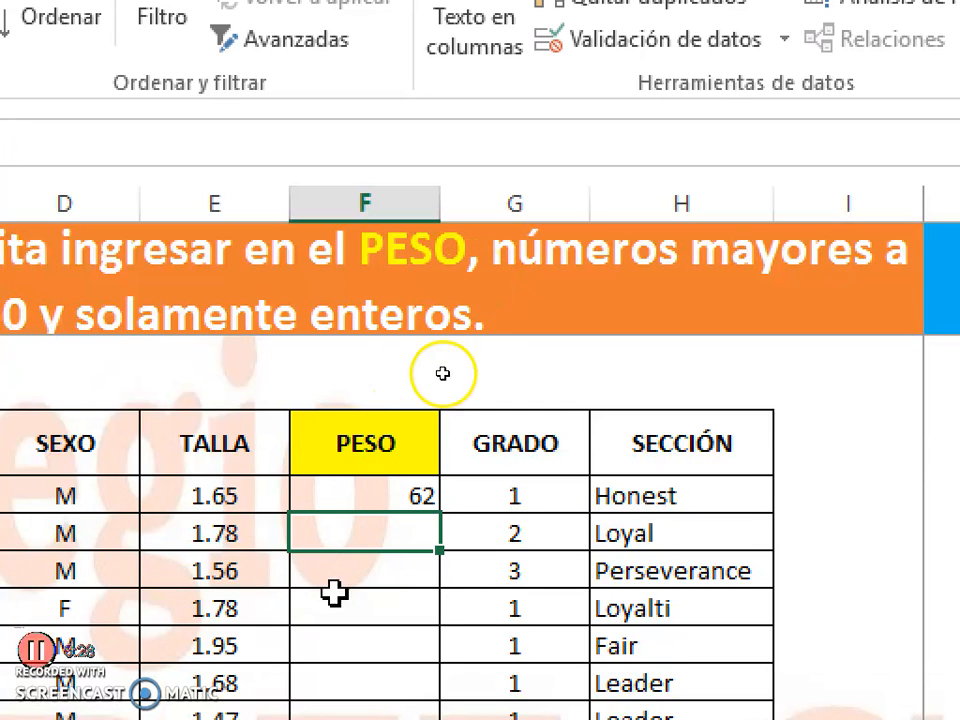
Step: Test the rule with the decimal value 14.15 in cell F7 and cancel the entry
{"action": "left_click", "coordinate": [390, 496]}
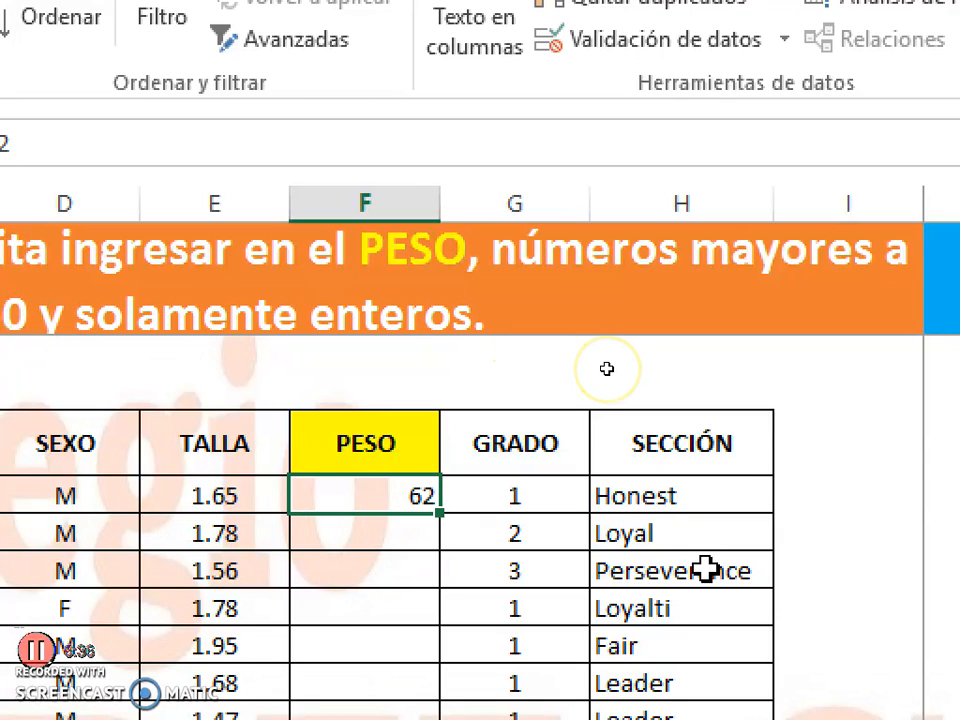
{"action": "type", "text": "14.15"}
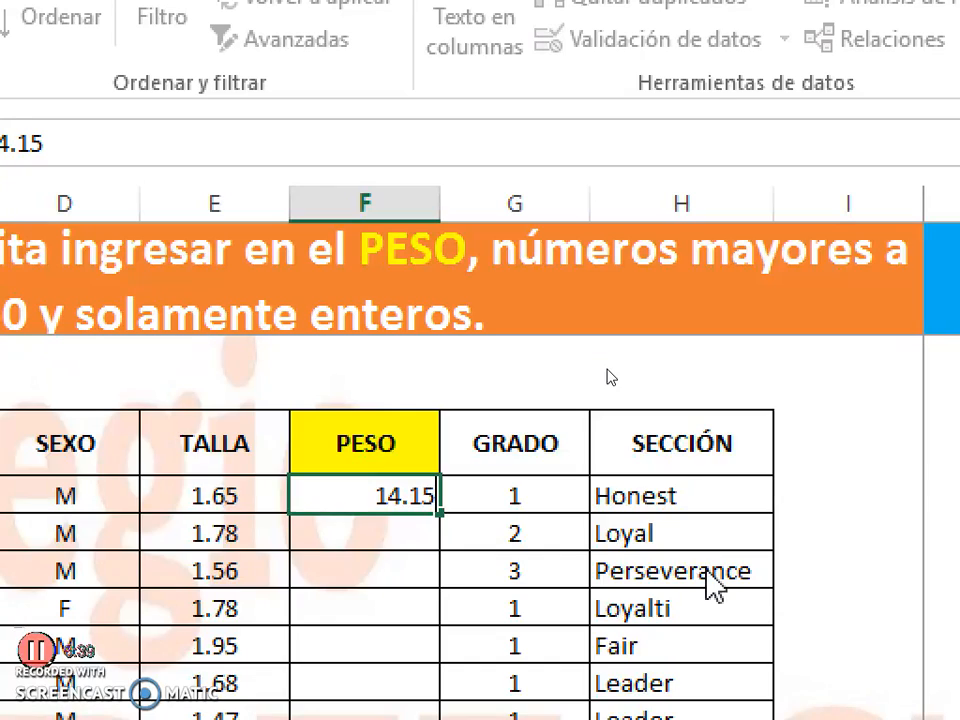
{"action": "key", "text": "Return"}
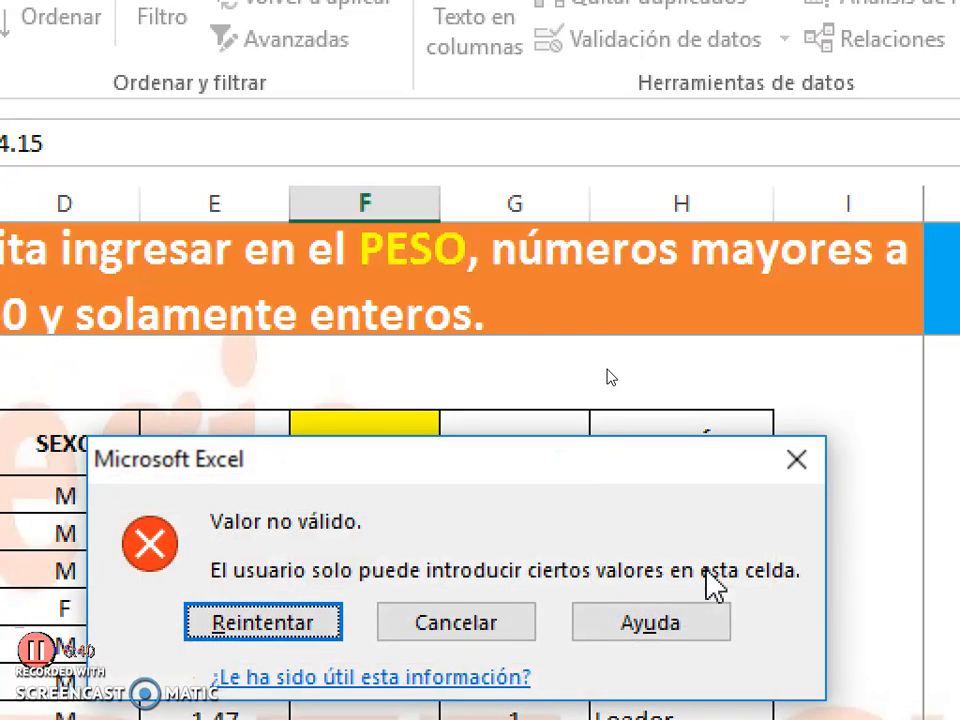
{"action": "left_click_drag", "start_coordinate": [570, 466], "coordinate": [551, 145]}
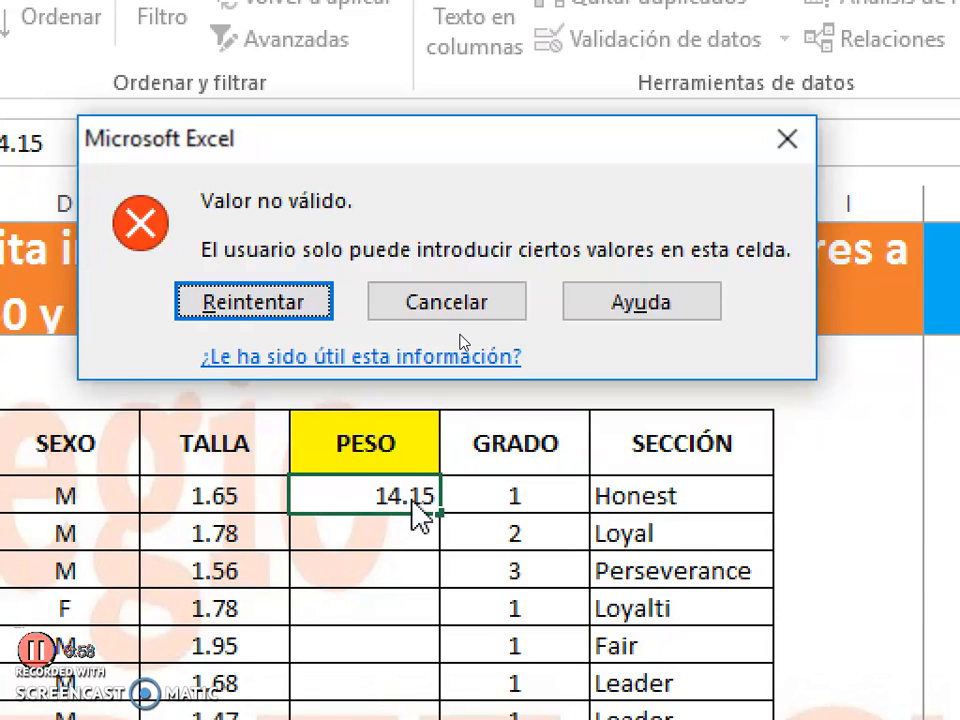
{"action": "left_click", "coordinate": [447, 315]}
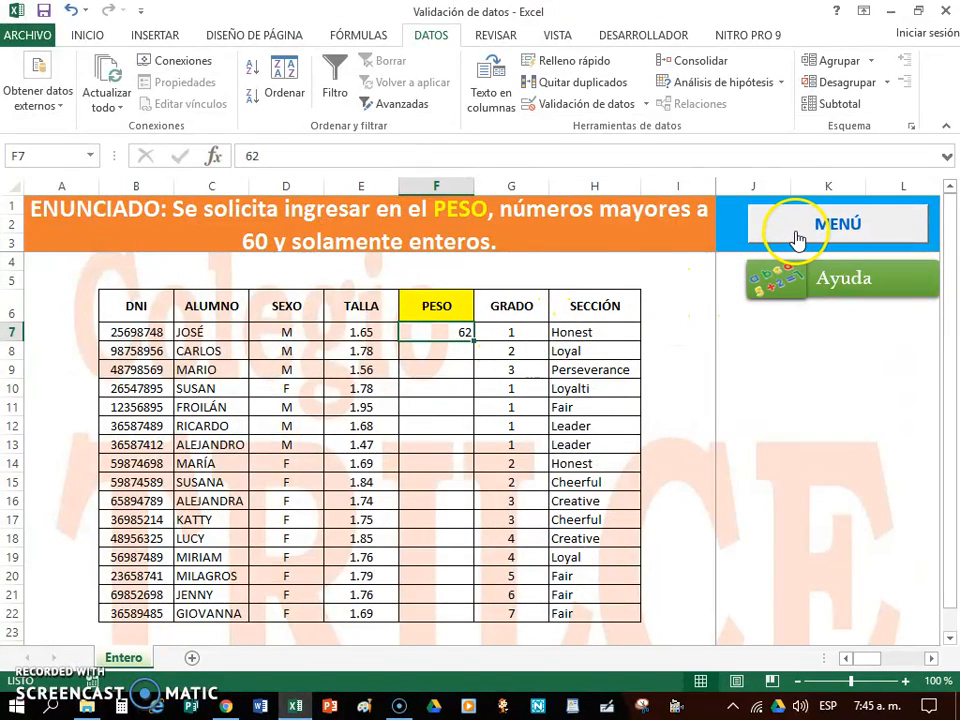
Step: Return to the workbook's main menu and open the DECIMAL exercise sheet
{"action": "left_click", "coordinate": [797, 238]}
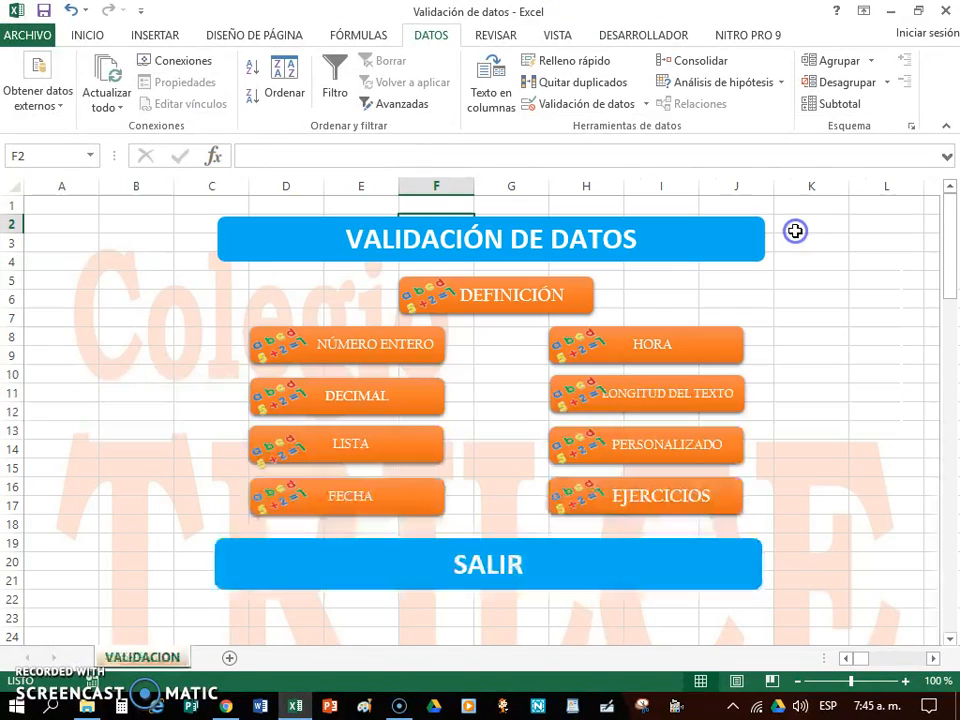
{"action": "left_click", "coordinate": [376, 399]}
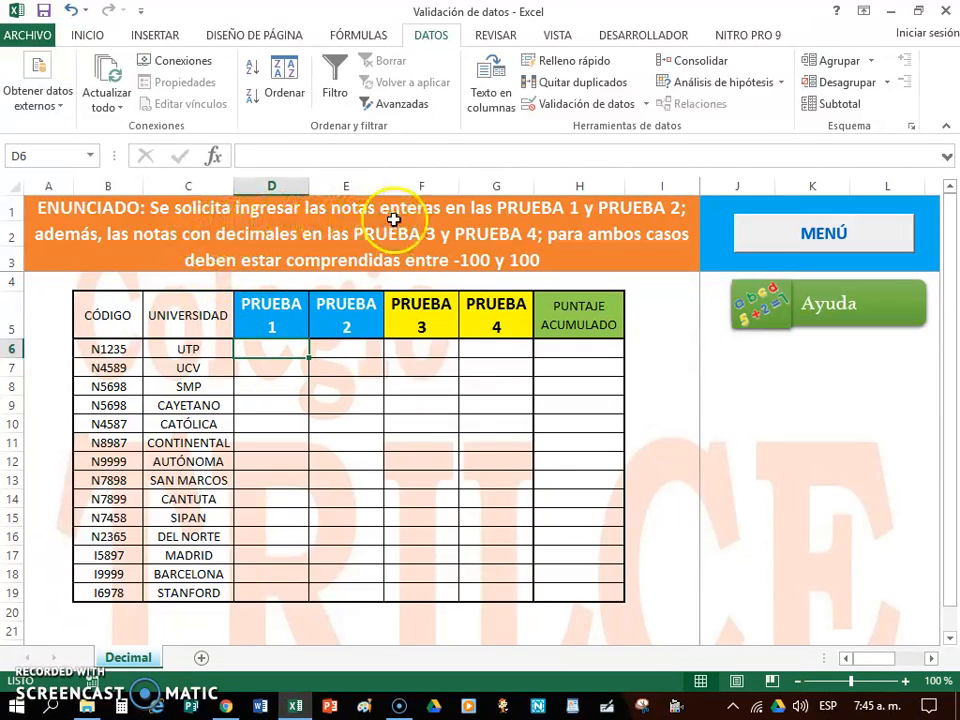
Step: Examine which columns the exercise statement covers: PRUEBA 1 and PRUEBA 2 for whole marks, PRUEBA 3 and PRUEBA 4 for decimals
{"action": "left_click_drag", "start_coordinate": [266, 313], "coordinate": [300, 405]}
{"action": "left_click_drag", "start_coordinate": [375, 314], "coordinate": [361, 394]}
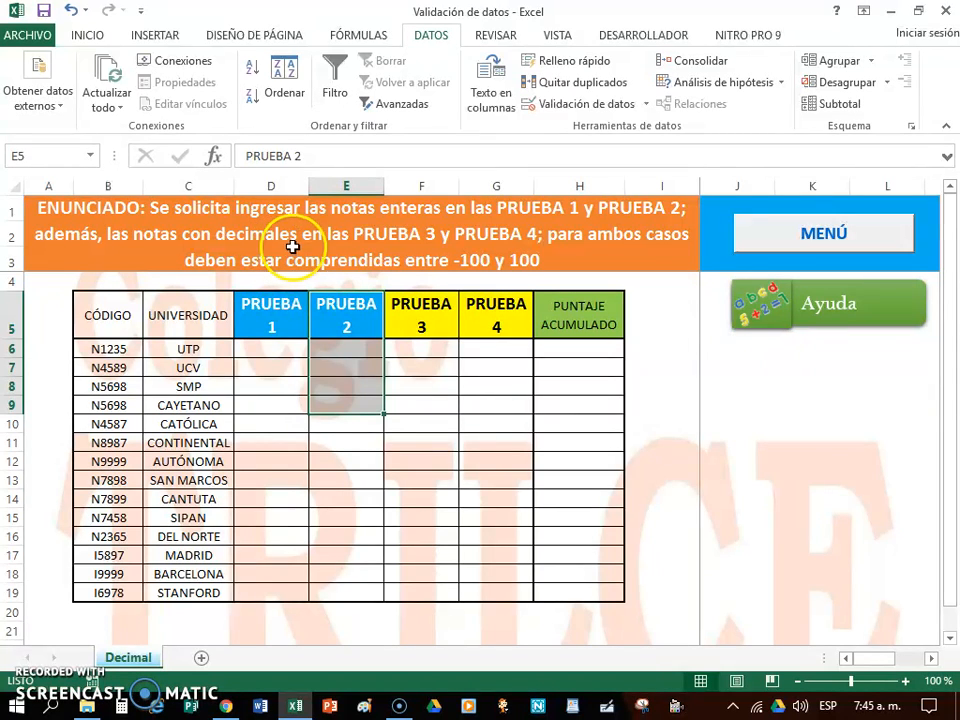
{"action": "left_click_drag", "start_coordinate": [420, 304], "coordinate": [432, 405]}
{"action": "left_click_drag", "start_coordinate": [499, 300], "coordinate": [499, 405]}
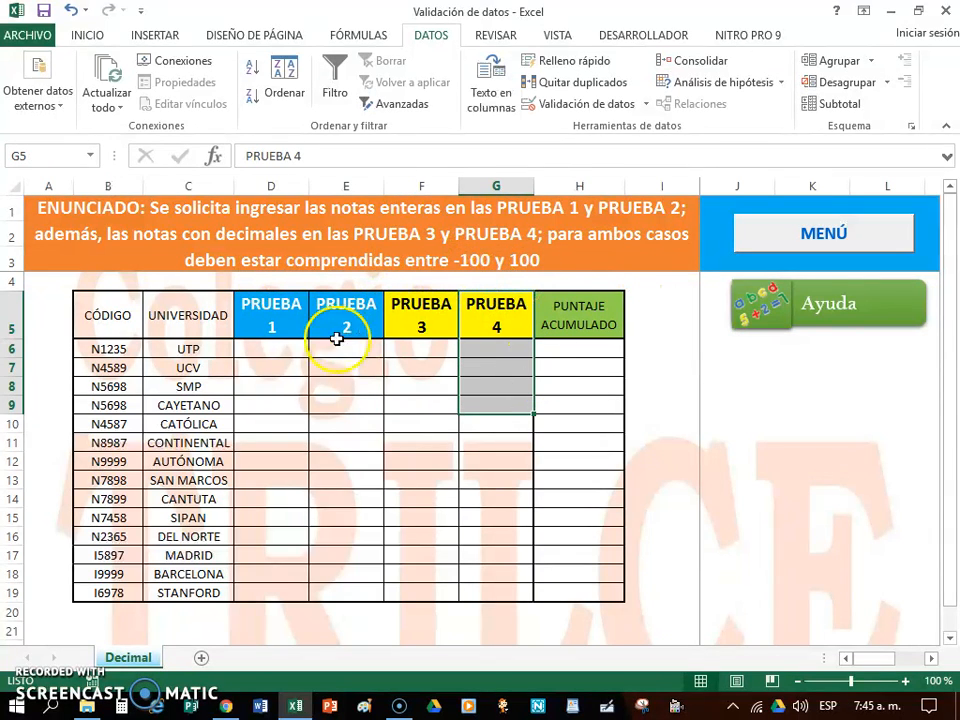
{"action": "left_click", "coordinate": [286, 318]}
{"action": "left_click_drag", "start_coordinate": [286, 318], "coordinate": [345, 594]}
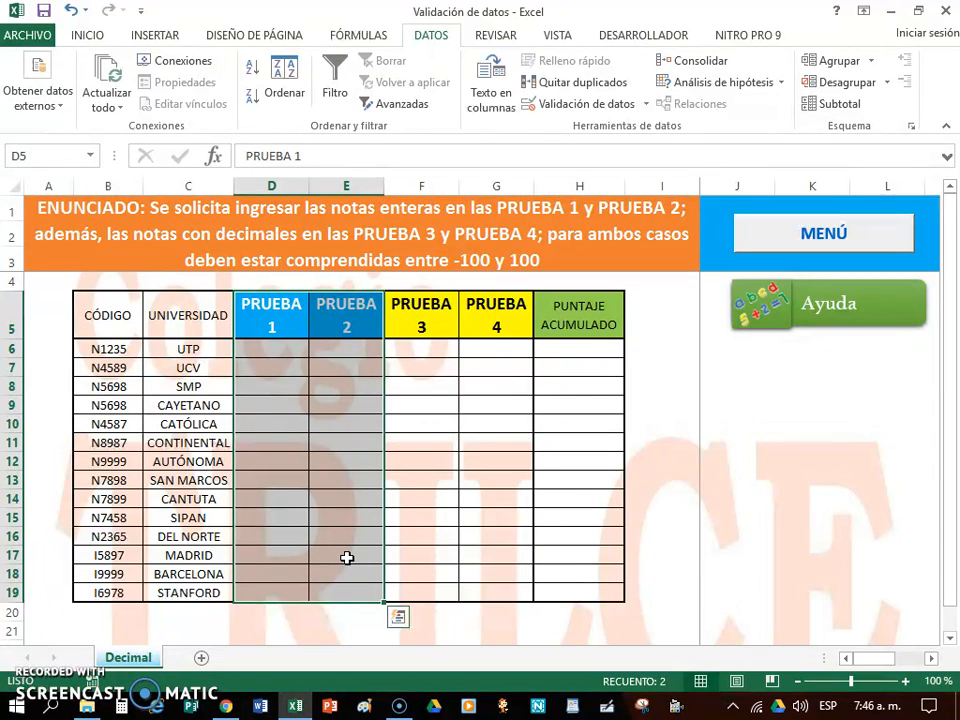
{"action": "left_click_drag", "start_coordinate": [420, 314], "coordinate": [482, 590]}
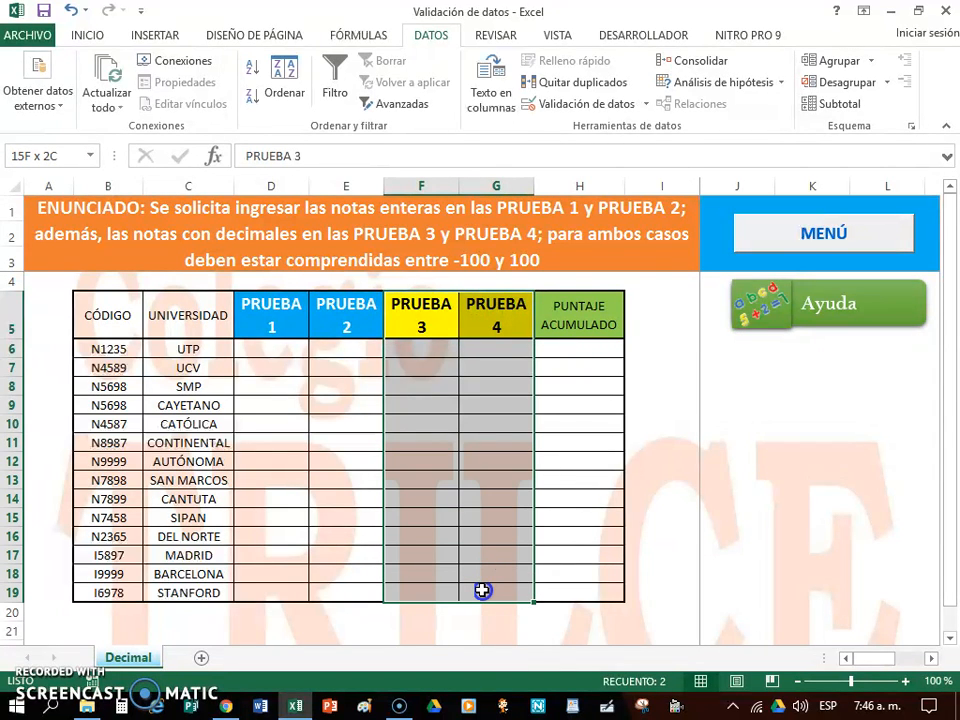
{"action": "left_click_drag", "start_coordinate": [482, 590], "coordinate": [480, 588]}
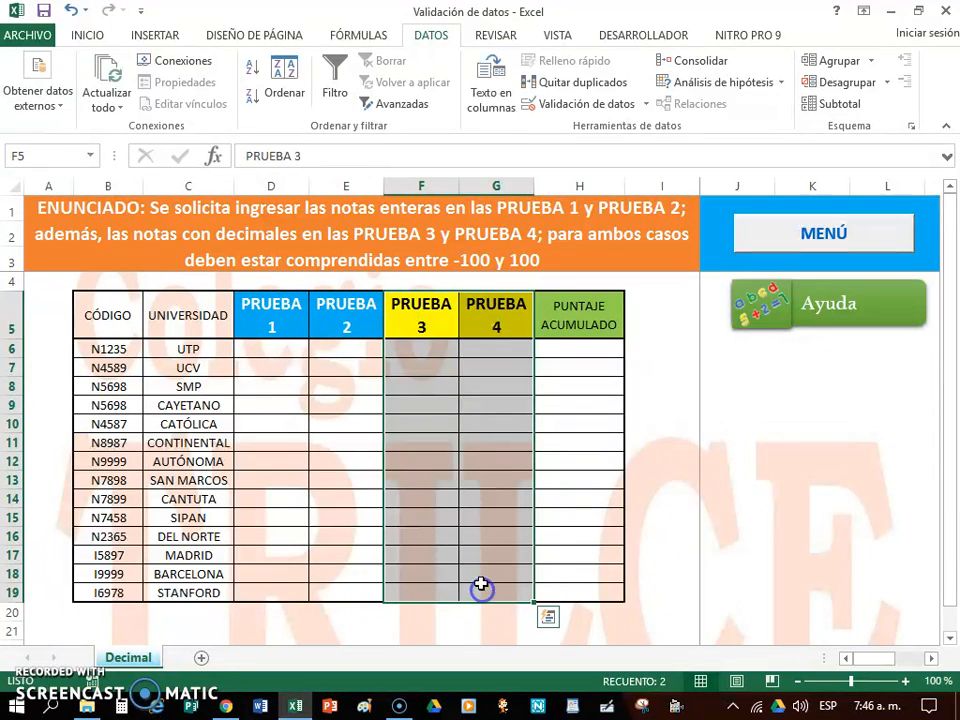
Step: Start a data validation rule for cells D6:E6 that allows only whole numbers (Número entero)
{"action": "left_click", "coordinate": [280, 359]}
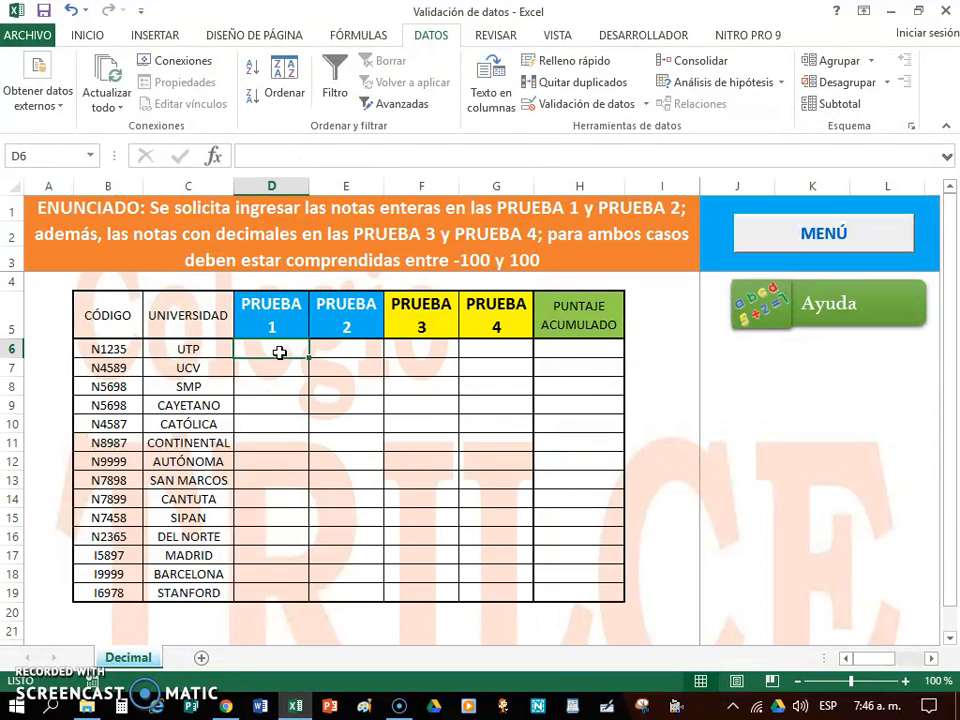
{"action": "left_click_drag", "start_coordinate": [282, 349], "coordinate": [328, 352]}
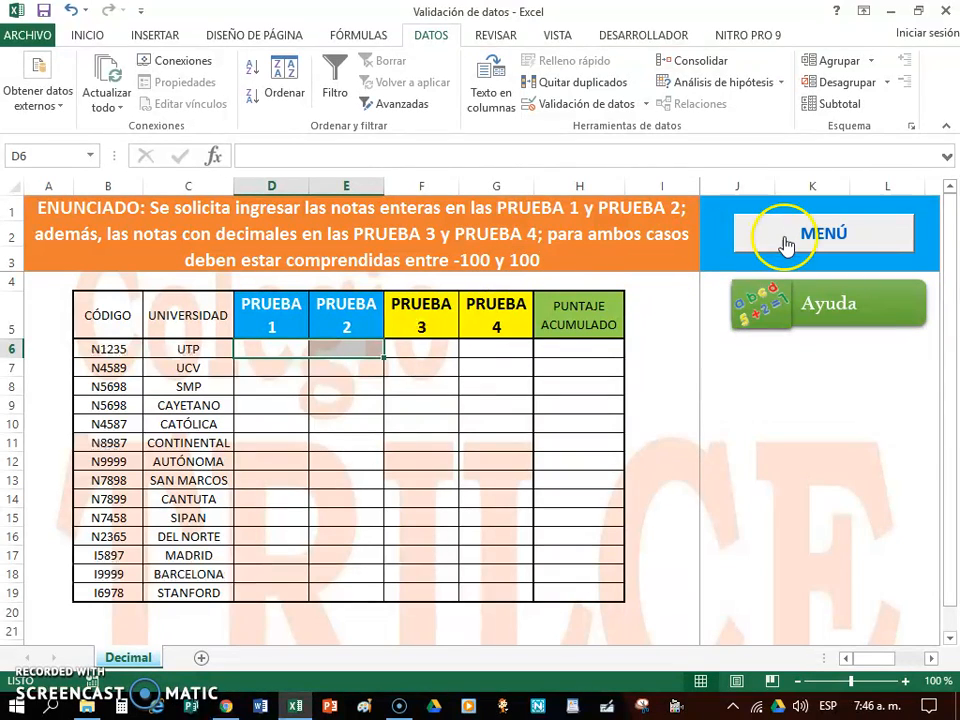
{"action": "left_click", "coordinate": [433, 38]}
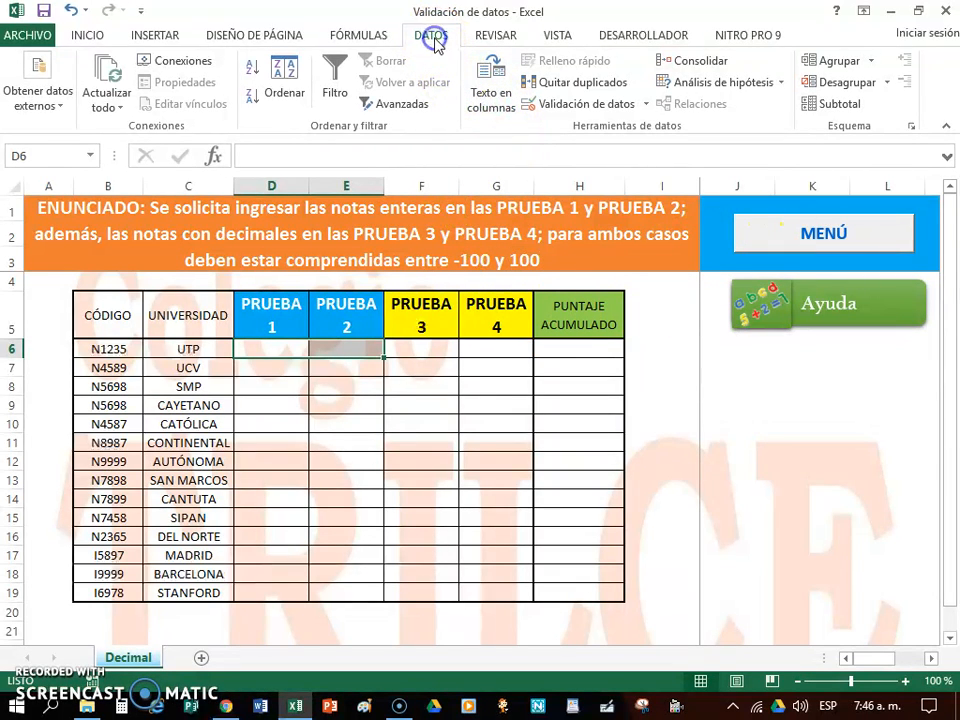
{"action": "left_click", "coordinate": [556, 106]}
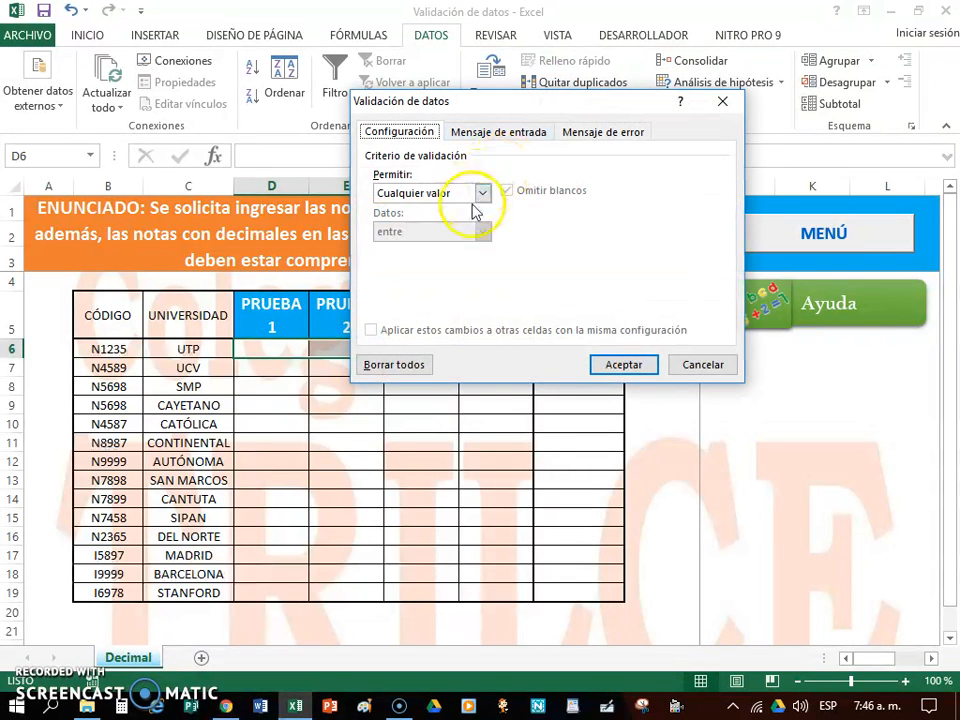
{"action": "left_click", "coordinate": [482, 193]}
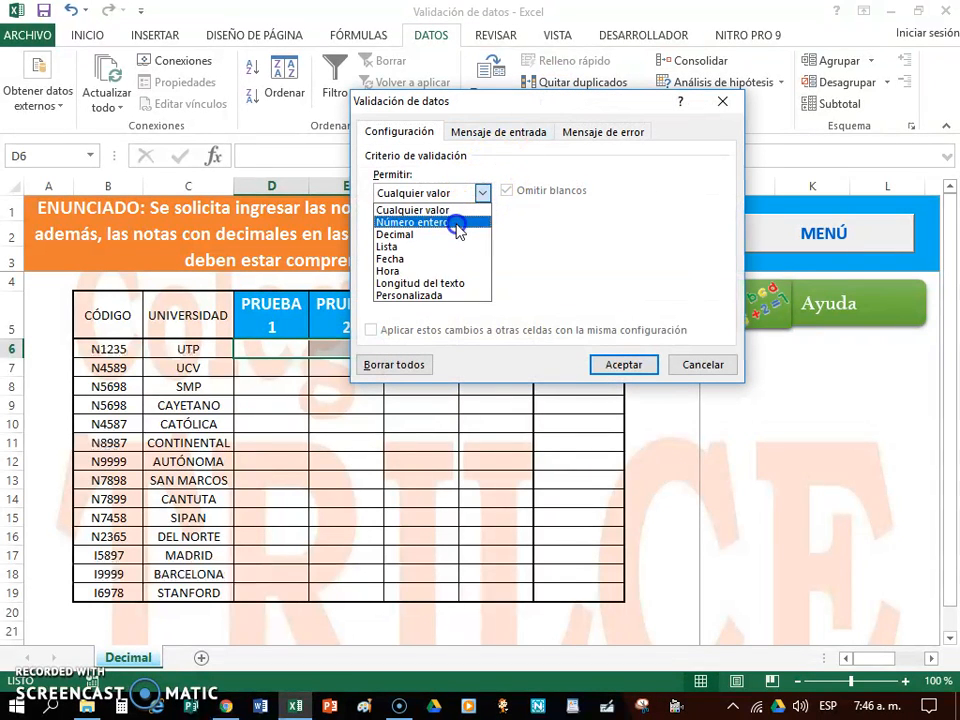
{"action": "left_click", "coordinate": [455, 222]}
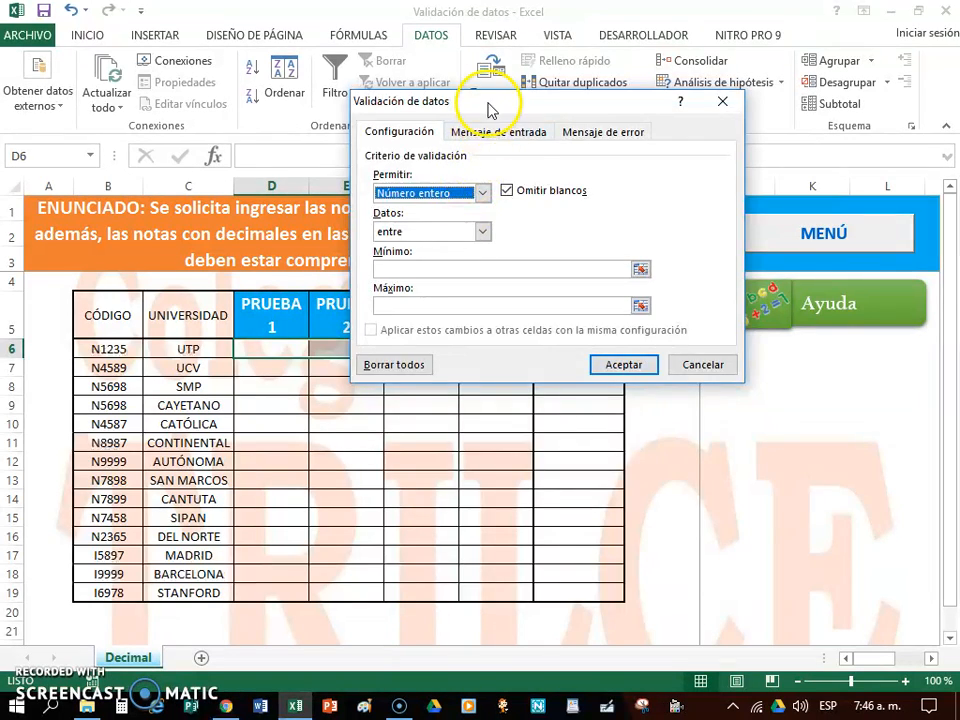
Step: Set the whole-number rule's condition to entre with minimum -100 and maximum 100, and apply it
{"action": "left_click_drag", "start_coordinate": [488, 107], "coordinate": [479, 303]}
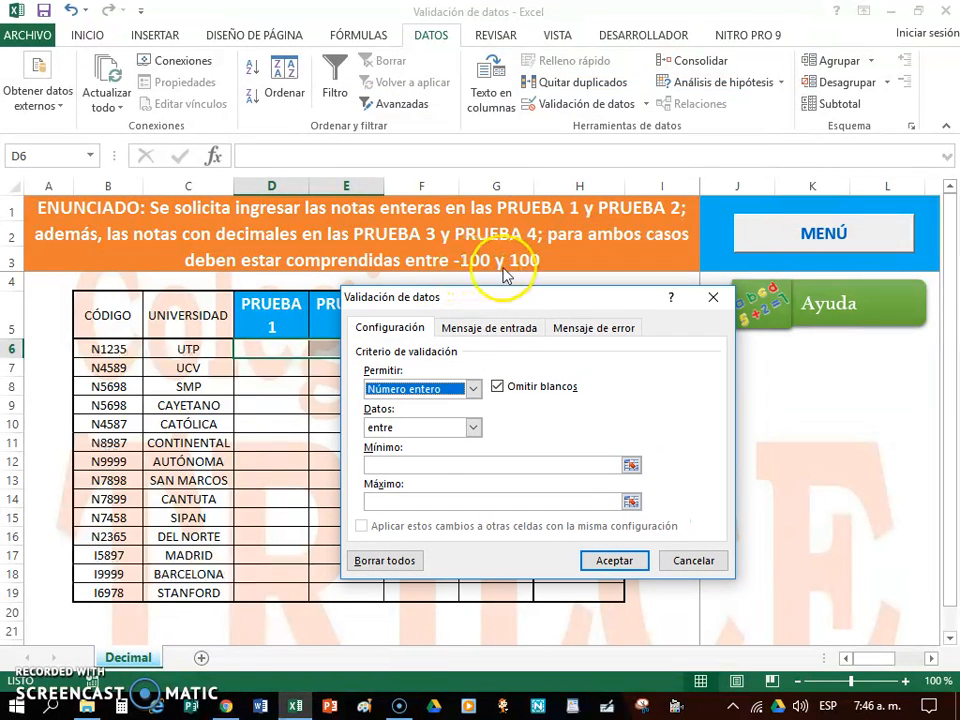
{"action": "left_click", "coordinate": [404, 428]}
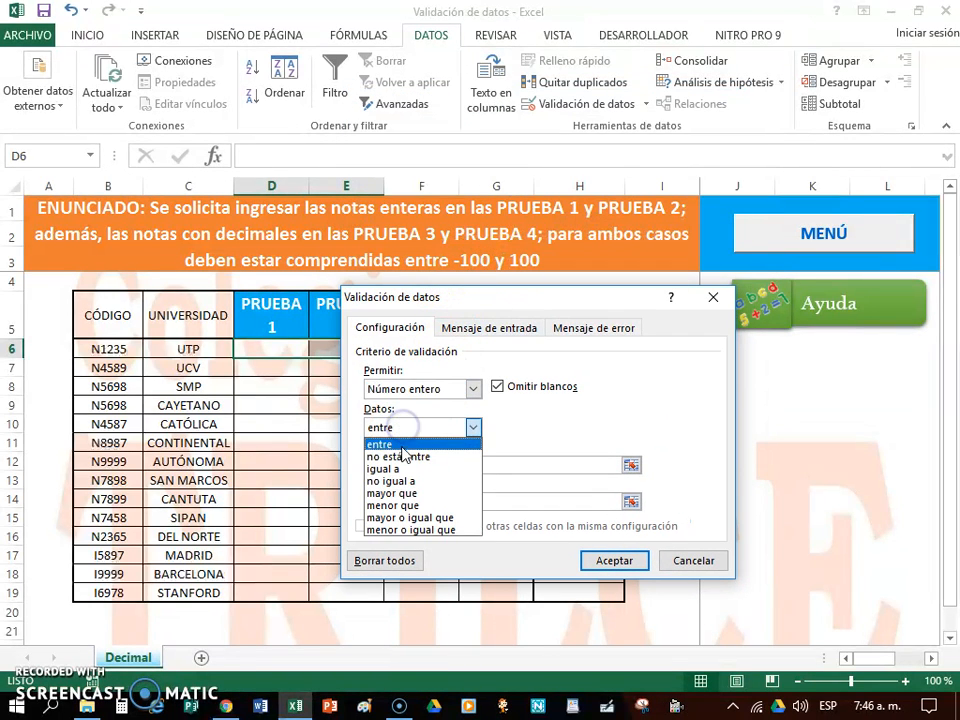
{"action": "left_click", "coordinate": [401, 446]}
{"action": "left_click", "coordinate": [407, 466]}
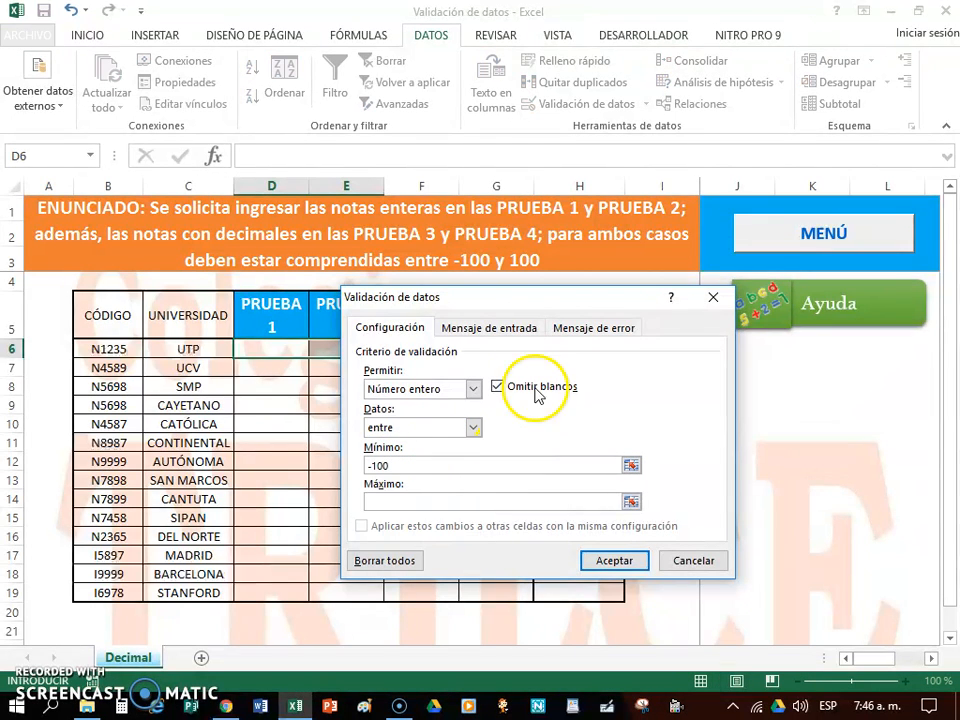
{"action": "left_click", "coordinate": [439, 498]}
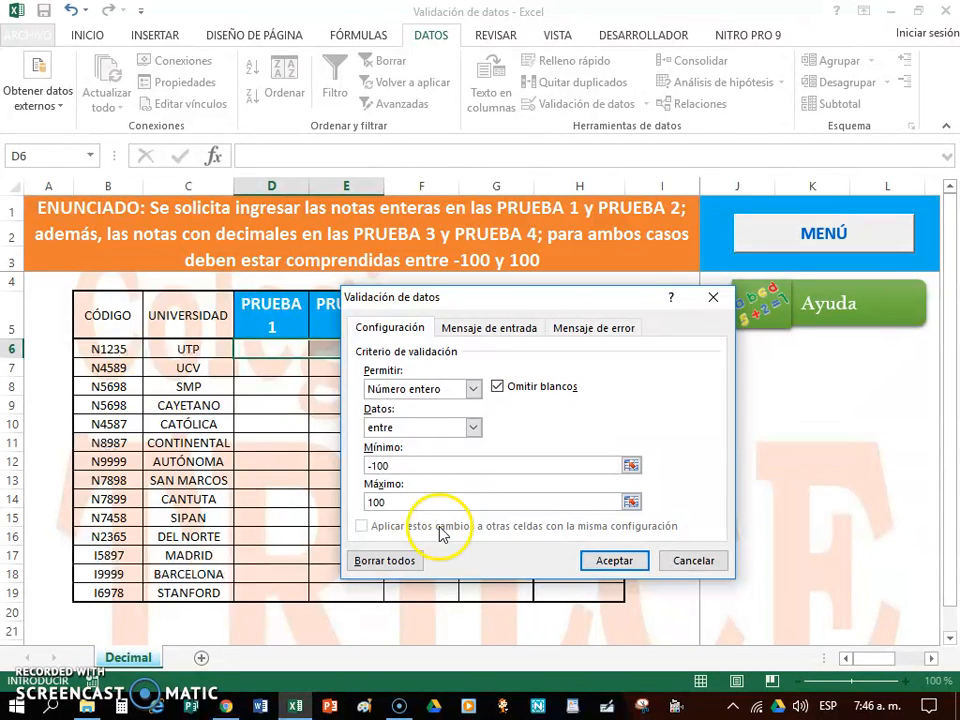
{"action": "left_click", "coordinate": [618, 563]}
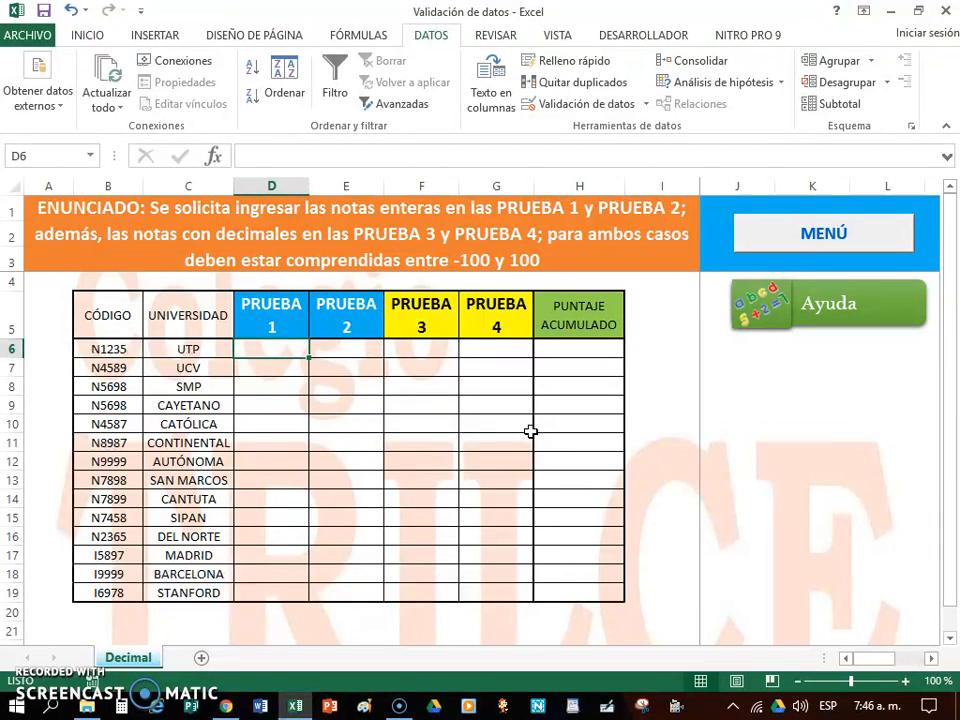
Step: Test the rule in cell D6 with -200 and the decimal value -80.30, choosing to retry each entry
{"action": "type", "text": "-200"}
{"action": "key", "text": "Return"}
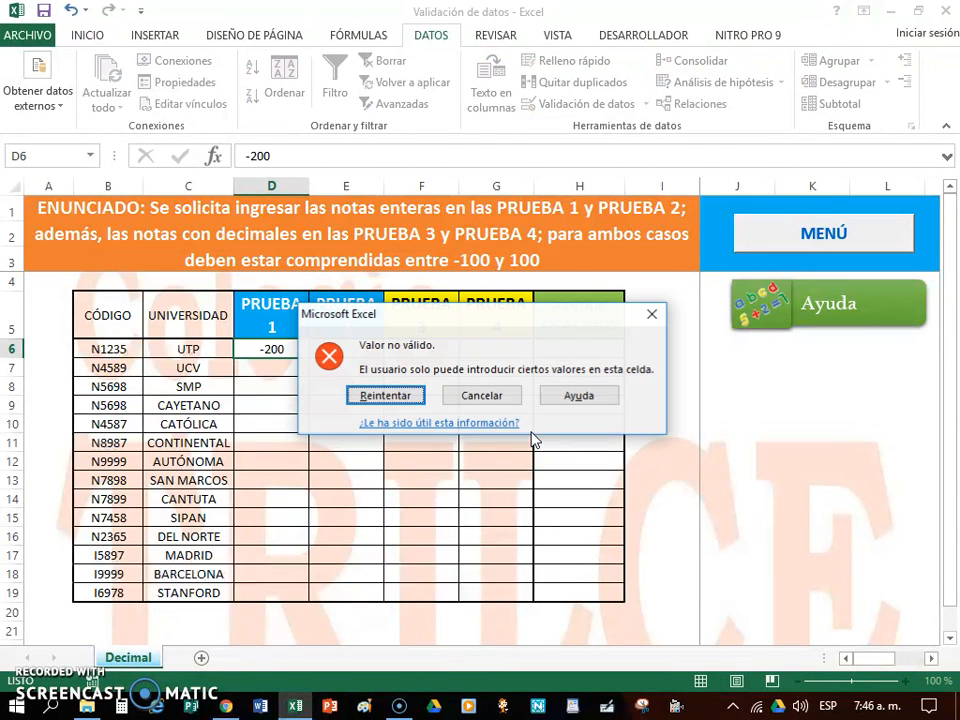
{"action": "left_click", "coordinate": [410, 398]}
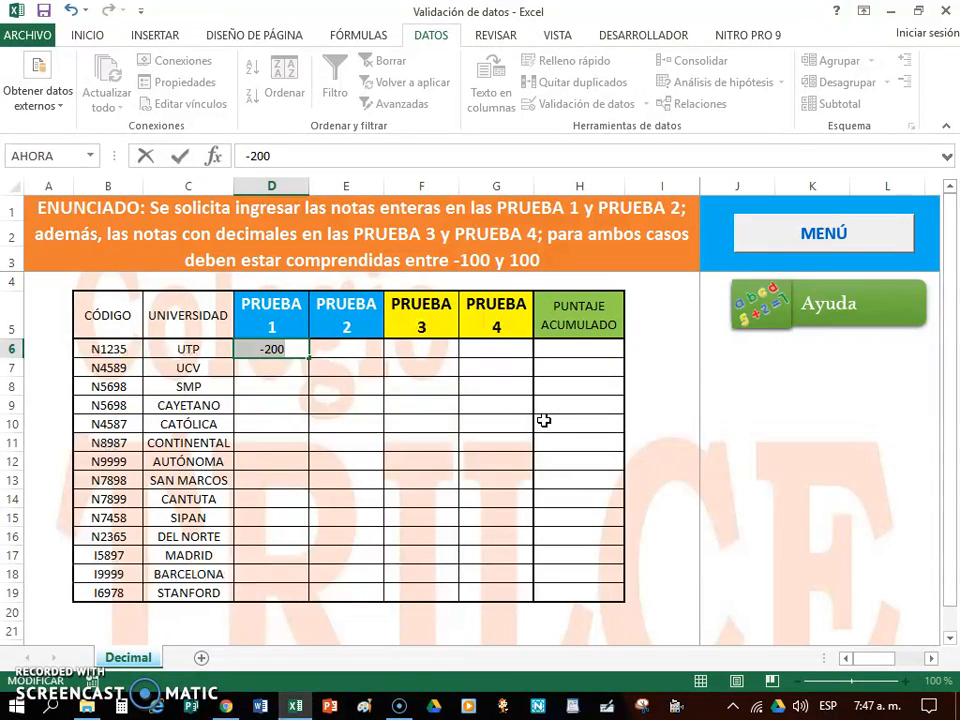
{"action": "type", "text": "-"}
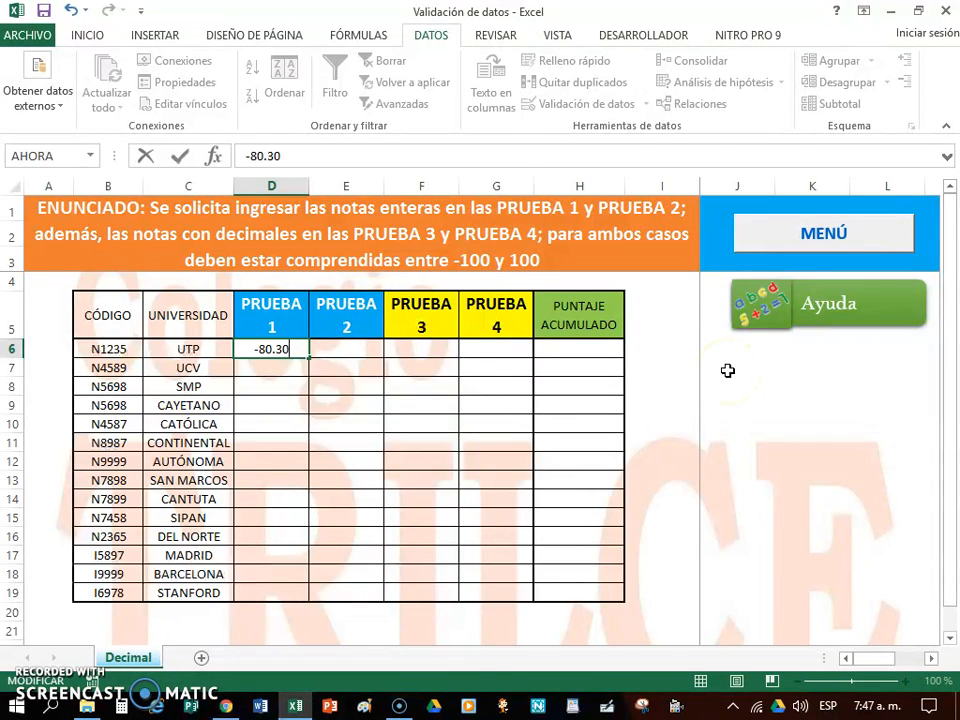
{"action": "key", "text": "Return"}
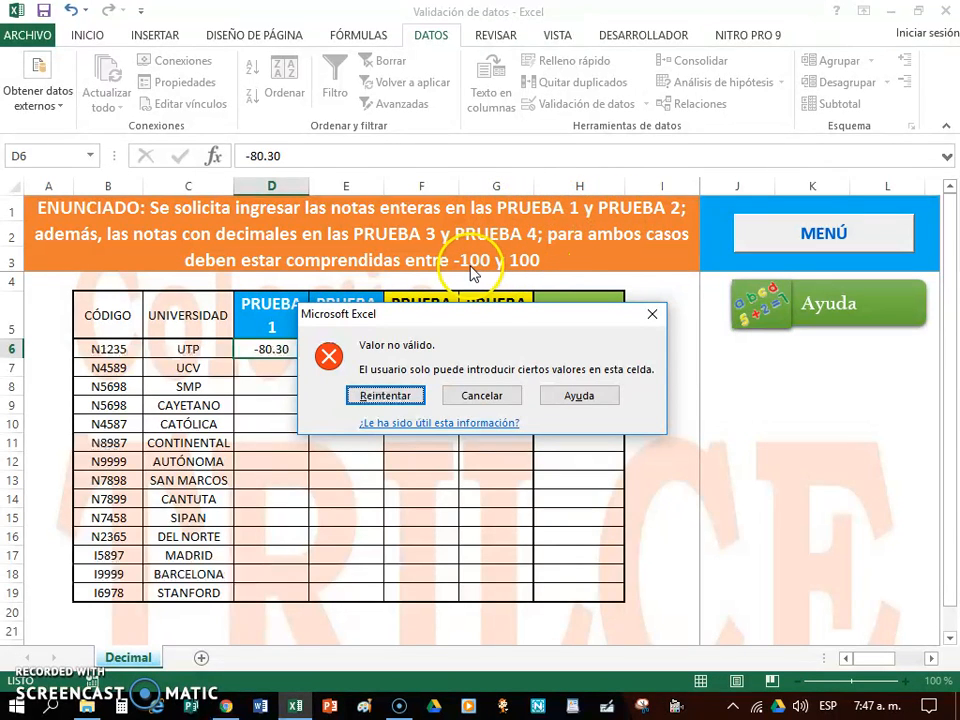
{"action": "left_click", "coordinate": [412, 395]}
Step: Enter 80 as the PRUEBA 1 mark in cell D6 and 78 as the PRUEBA 2 mark in cell E6
{"action": "type", "text": "80"}
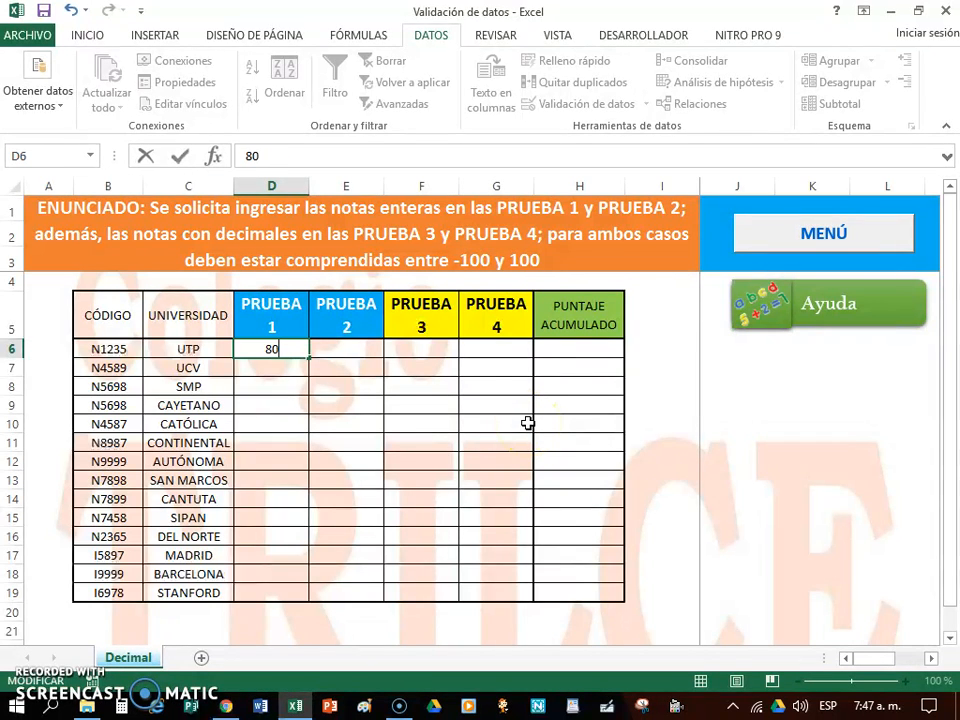
{"action": "key", "text": "Return"}
{"action": "left_click", "coordinate": [360, 355]}
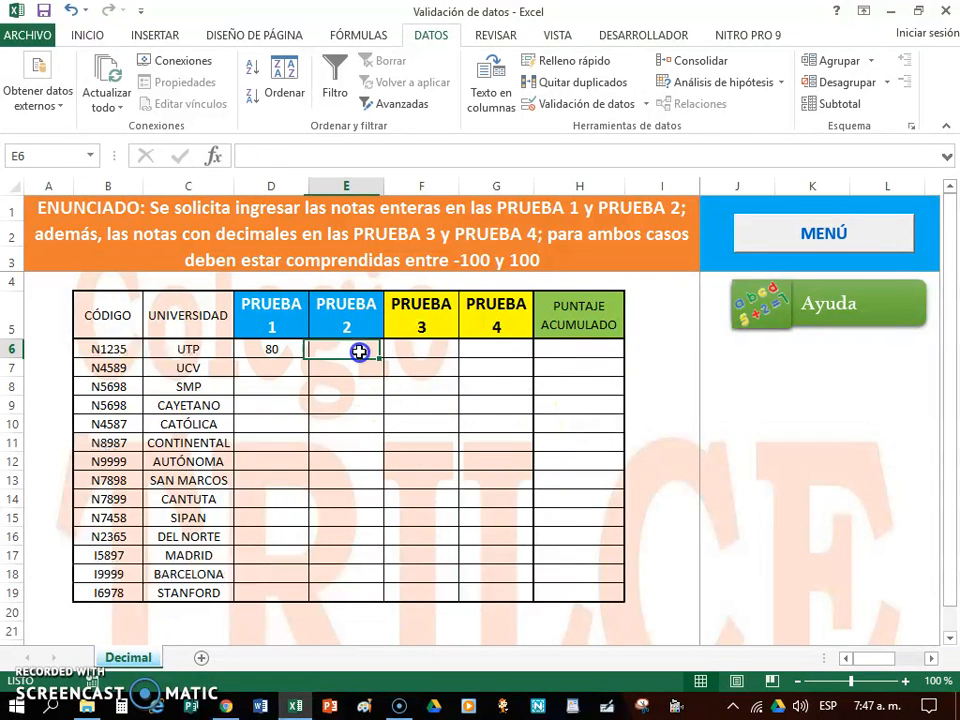
{"action": "type", "text": "78"}
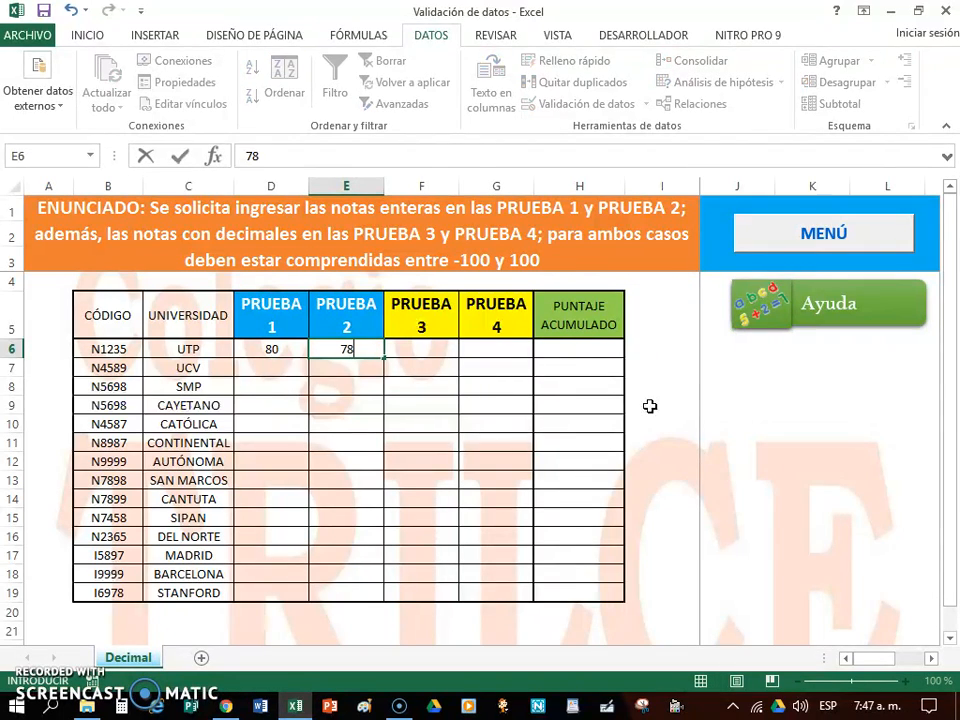
{"action": "key", "text": "Return"}
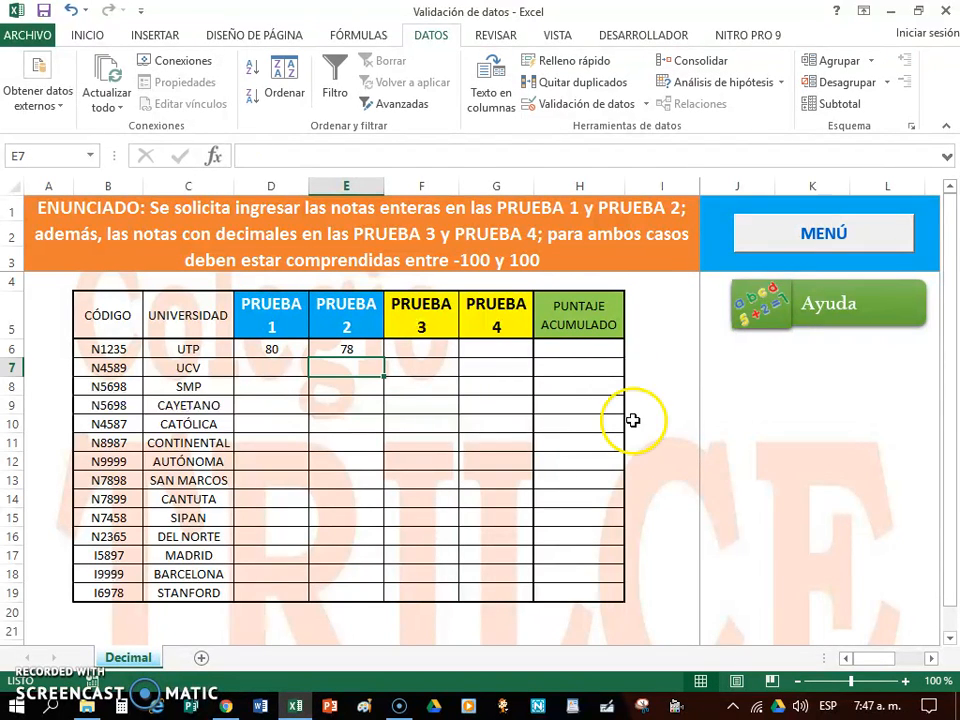
Step: Try 101 as the PRUEBA 2 mark in cell E6 and retry the entry with 100
{"action": "left_click", "coordinate": [363, 352]}
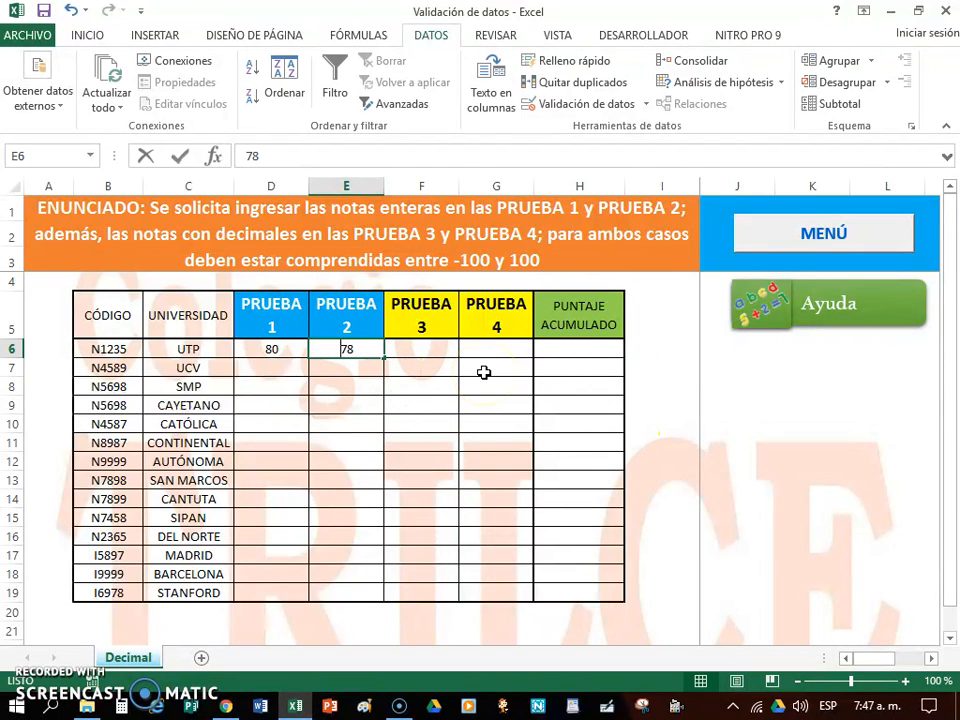
{"action": "type", "text": "101"}
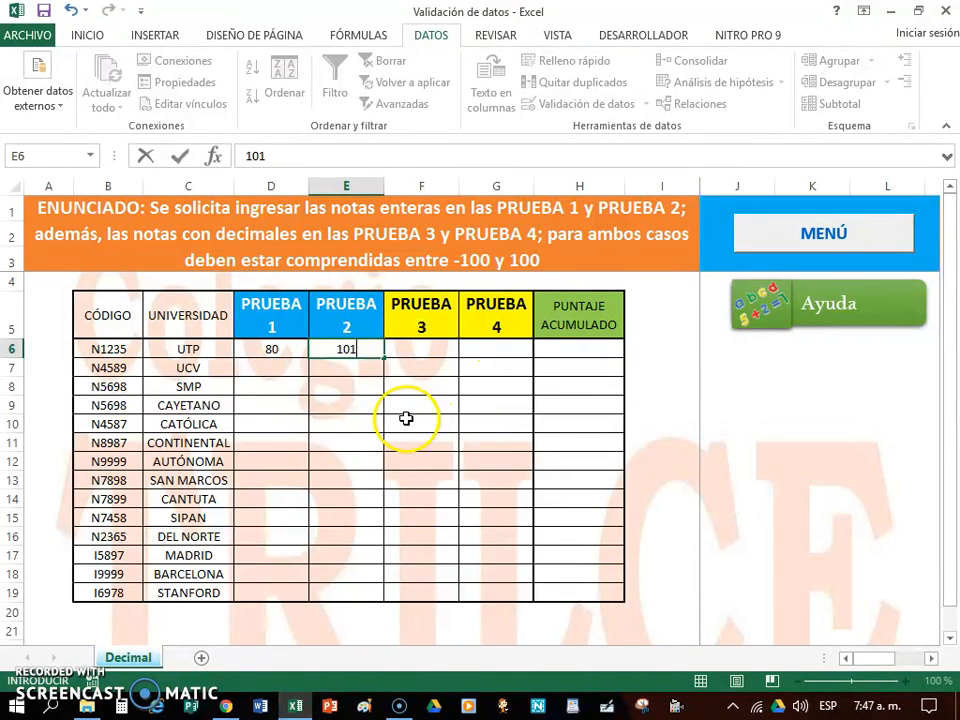
{"action": "key", "text": "Return"}
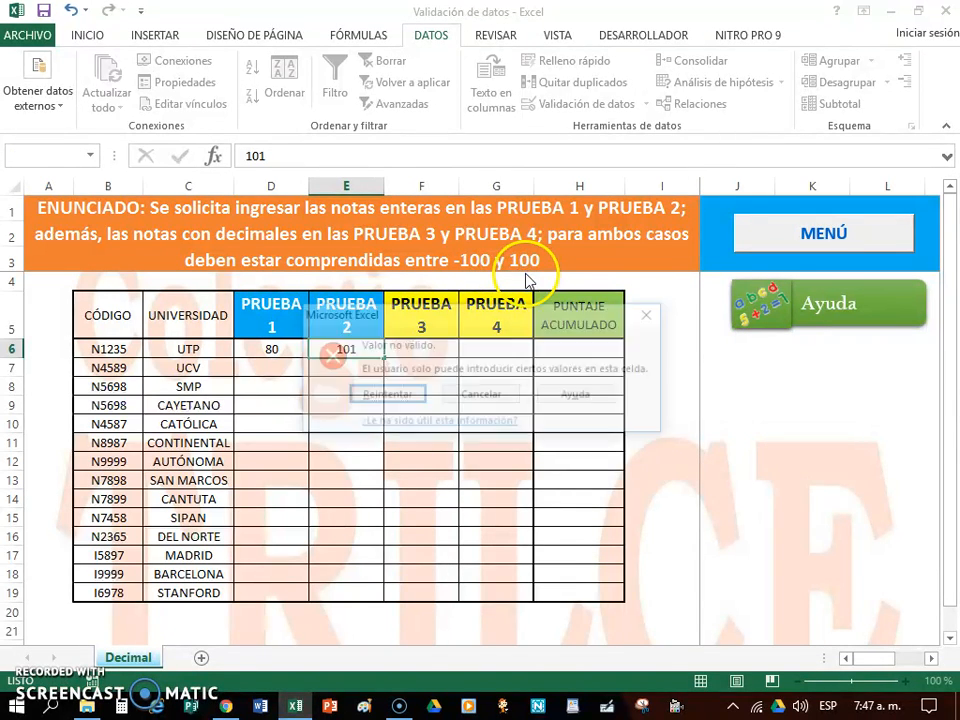
{"action": "left_click", "coordinate": [396, 396]}
{"action": "type", "text": "100"}
{"action": "key", "text": "Return"}
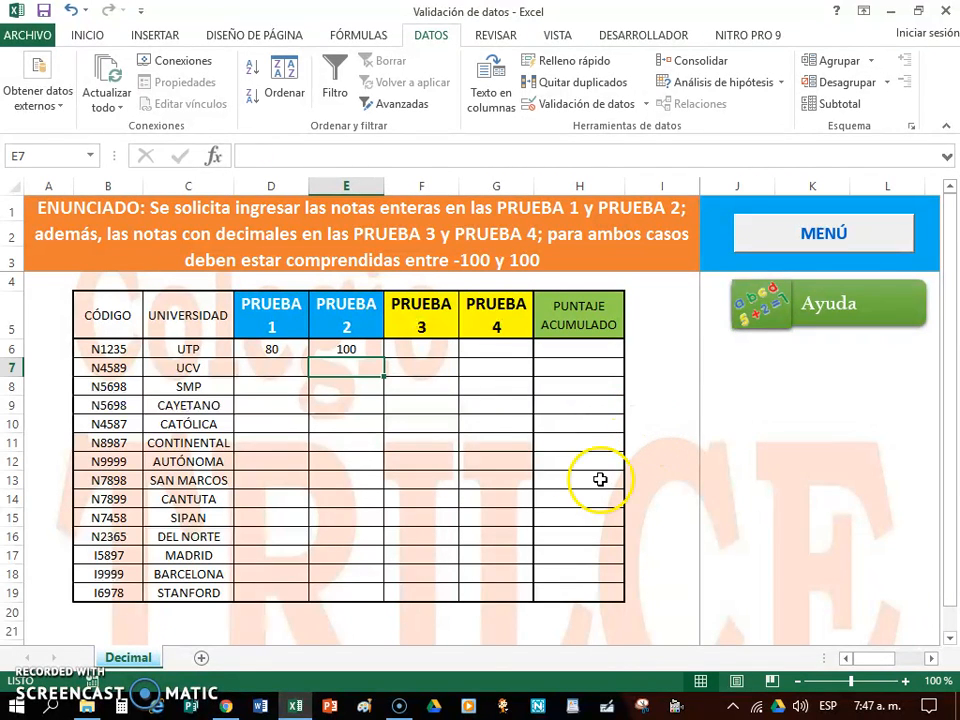
Step: Start a data validation rule for the PRUEBA 3 and PRUEBA 4 cells F6:G6, allowing Decimal values
{"action": "left_click", "coordinate": [443, 363]}
{"action": "left_click", "coordinate": [424, 330]}
{"action": "left_click", "coordinate": [437, 348]}
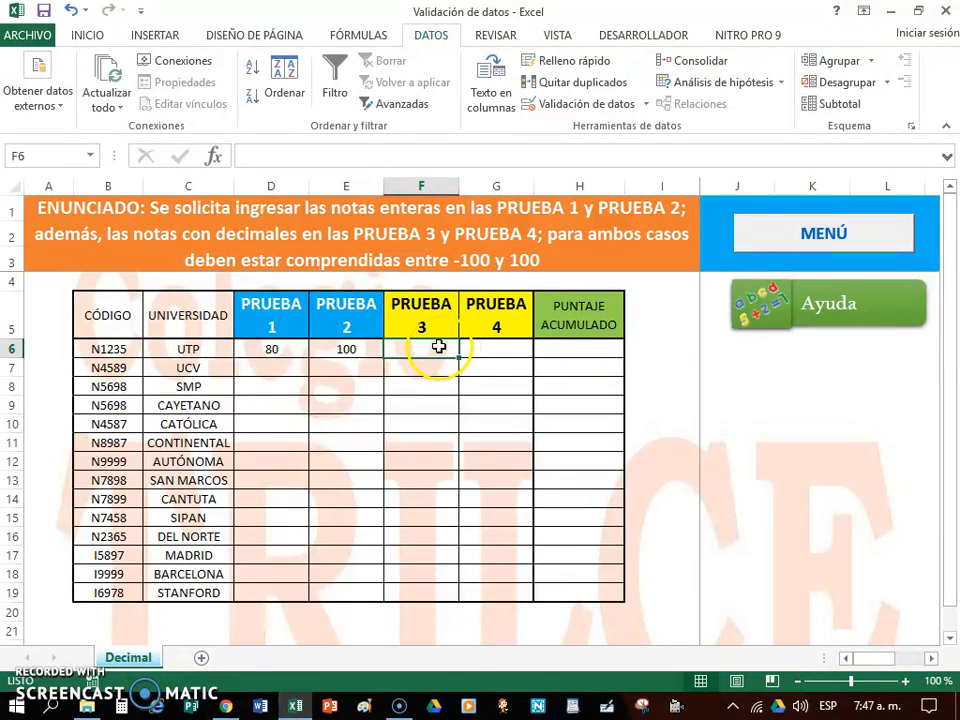
{"action": "left_click_drag", "start_coordinate": [436, 347], "coordinate": [491, 350]}
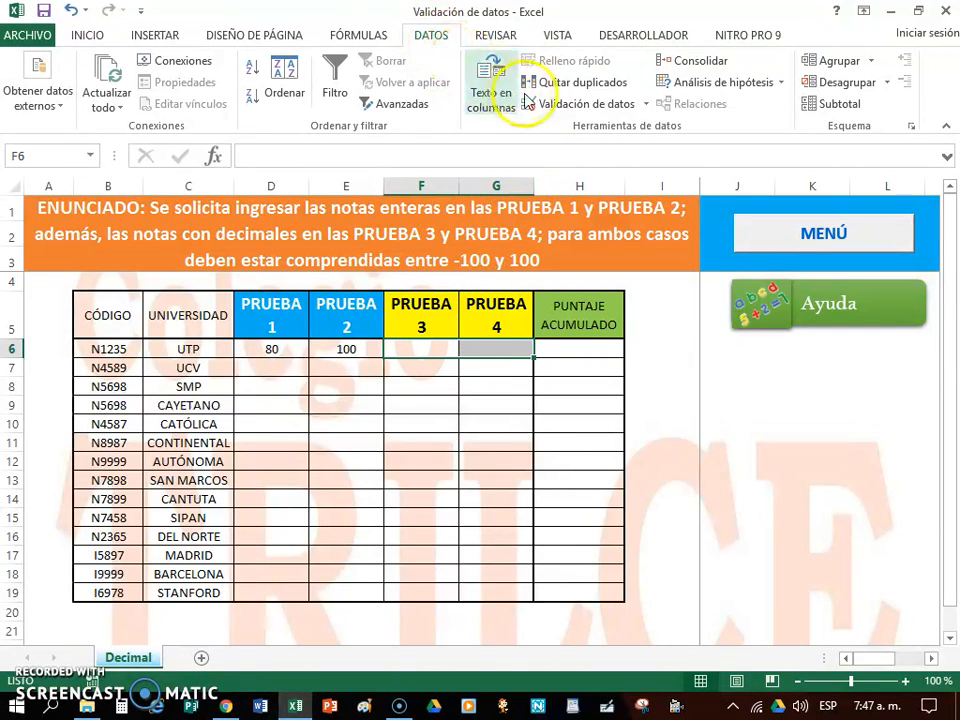
{"action": "left_click", "coordinate": [556, 104]}
{"action": "left_click_drag", "start_coordinate": [522, 297], "coordinate": [480, 96]}
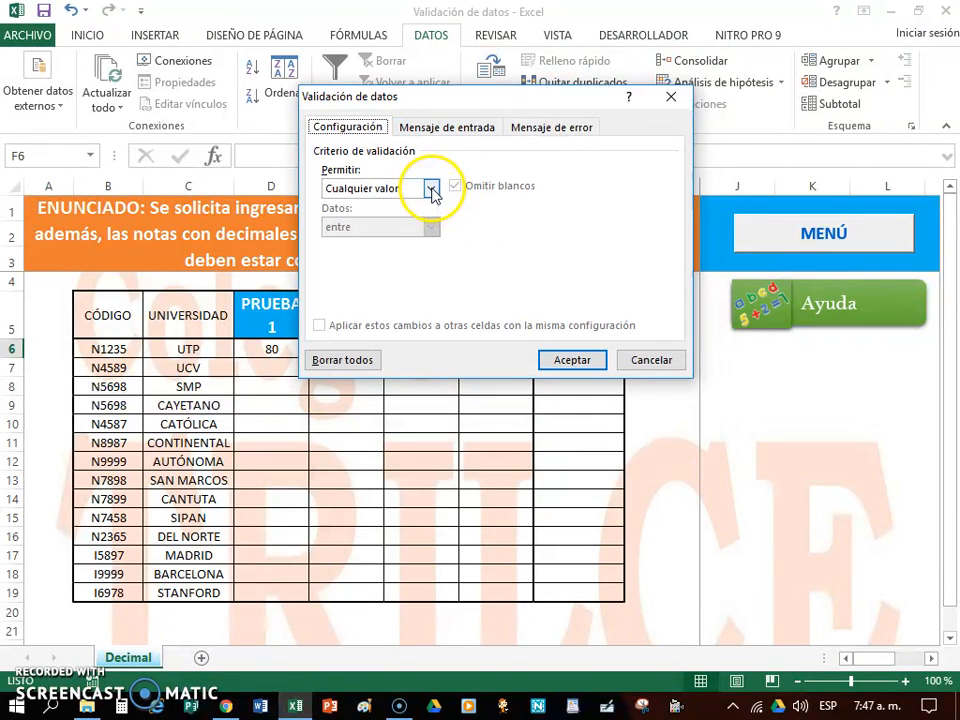
{"action": "left_click", "coordinate": [431, 189]}
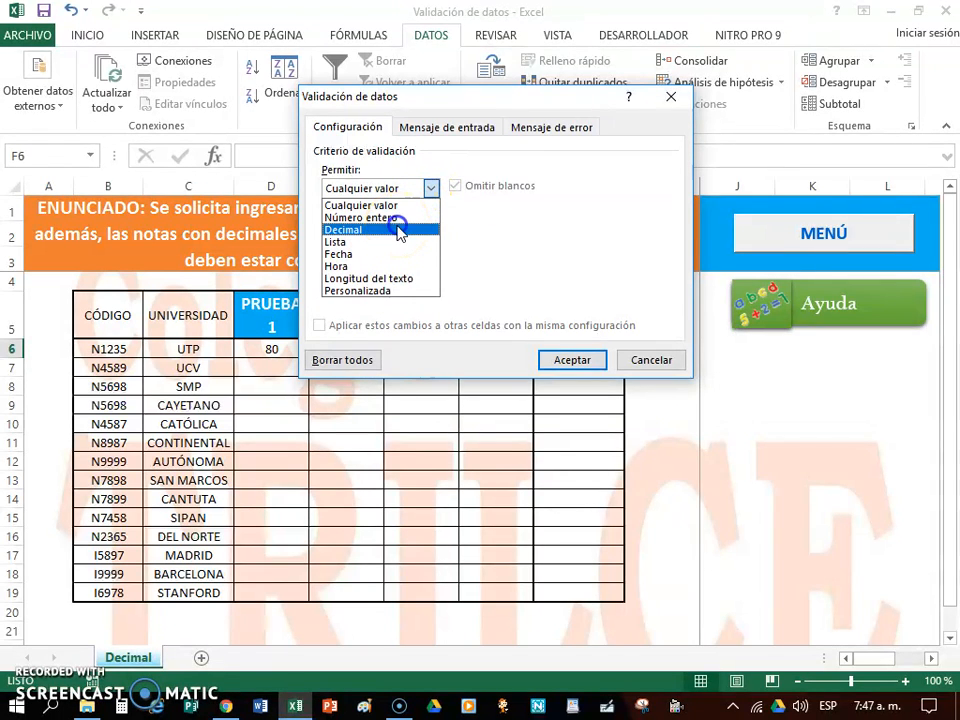
{"action": "left_click", "coordinate": [399, 230]}
{"action": "left_click_drag", "start_coordinate": [485, 100], "coordinate": [487, 328]}
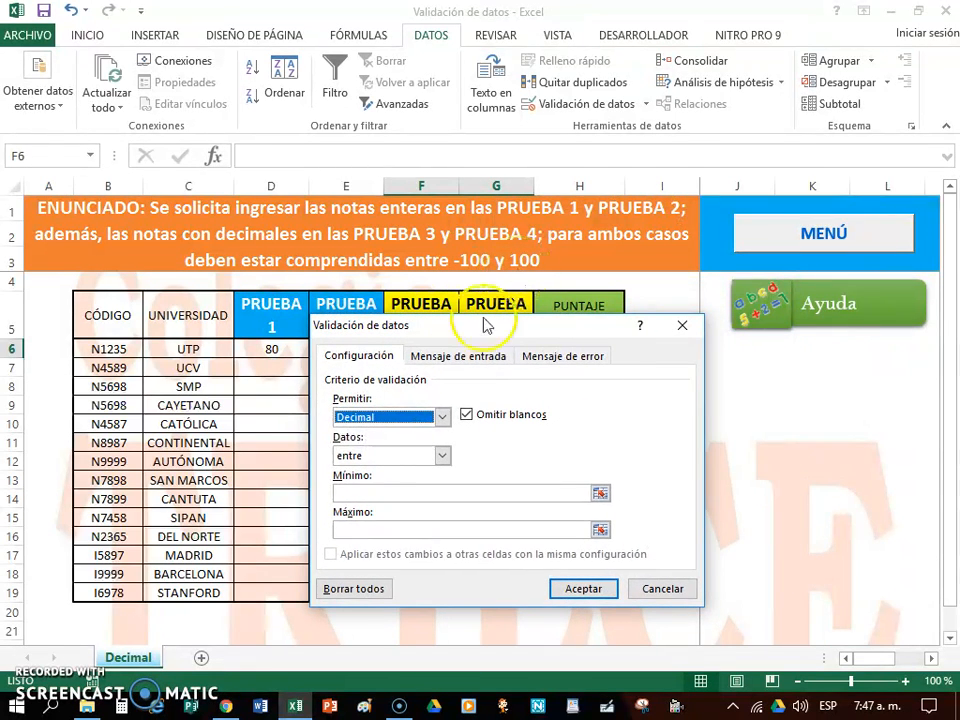
Step: Set the decimal rule's condition to entre with minimum -100 and maximum 100, and apply it
{"action": "left_click", "coordinate": [440, 455]}
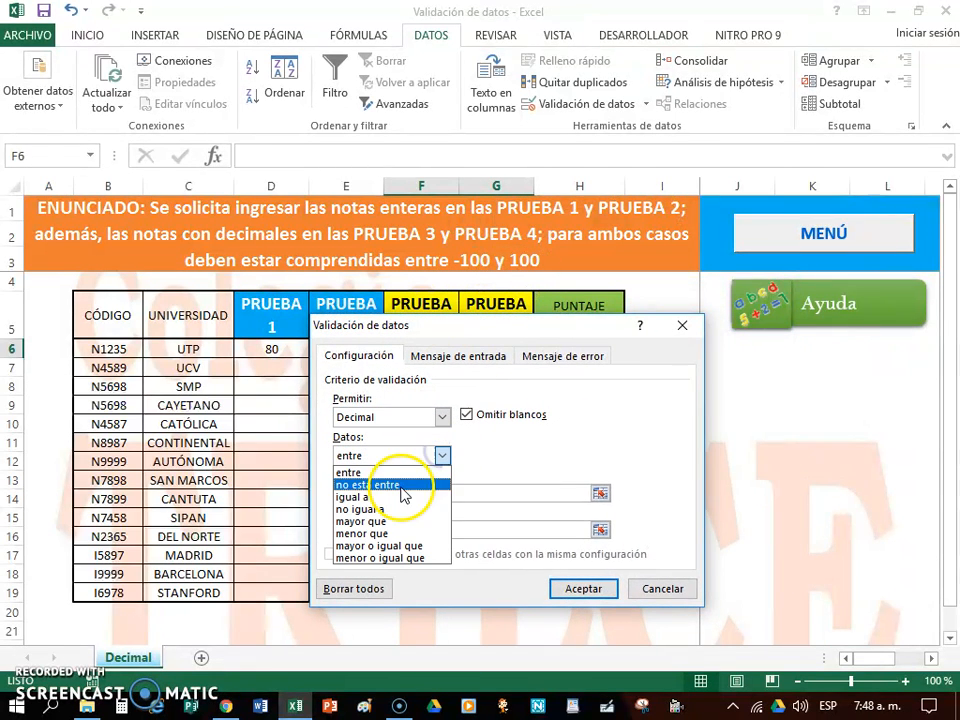
{"action": "left_click", "coordinate": [368, 472]}
{"action": "left_click", "coordinate": [372, 493]}
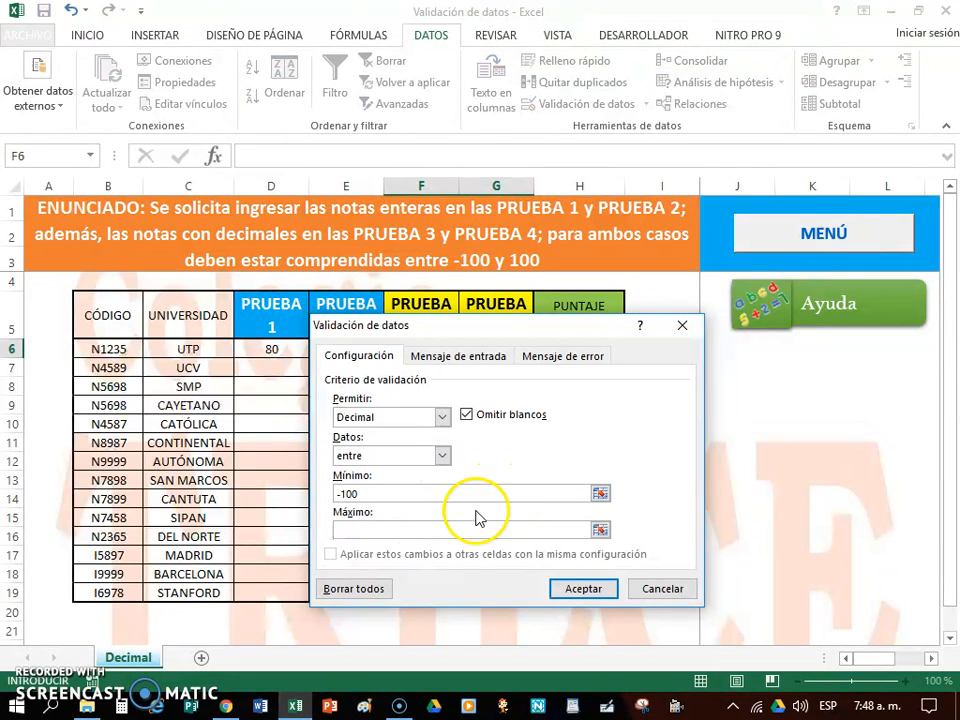
{"action": "left_click", "coordinate": [424, 531]}
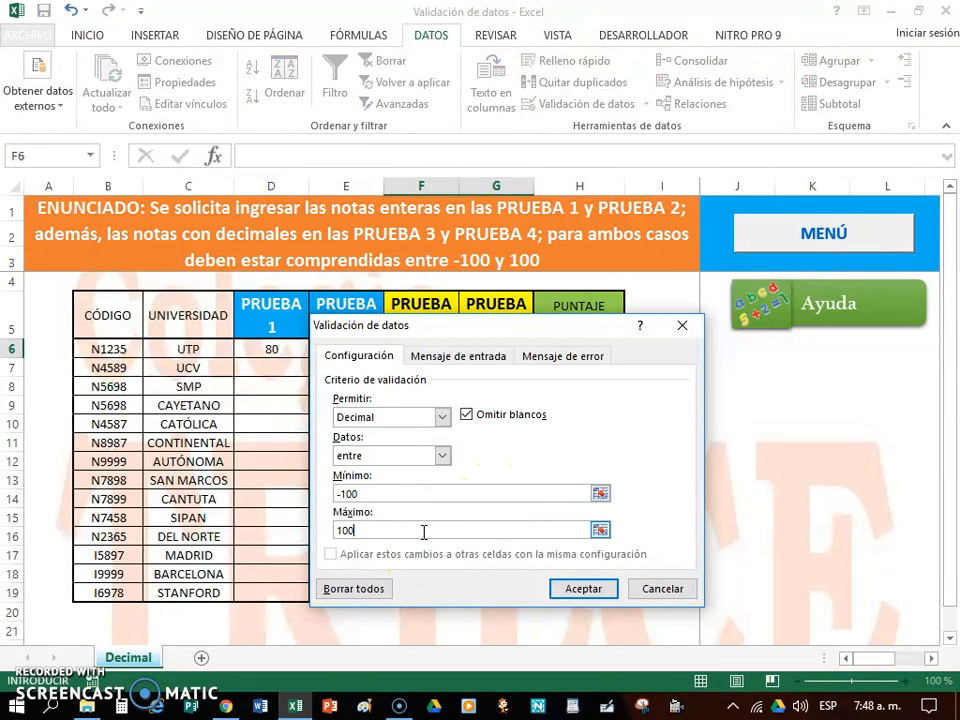
{"action": "left_click", "coordinate": [584, 591]}
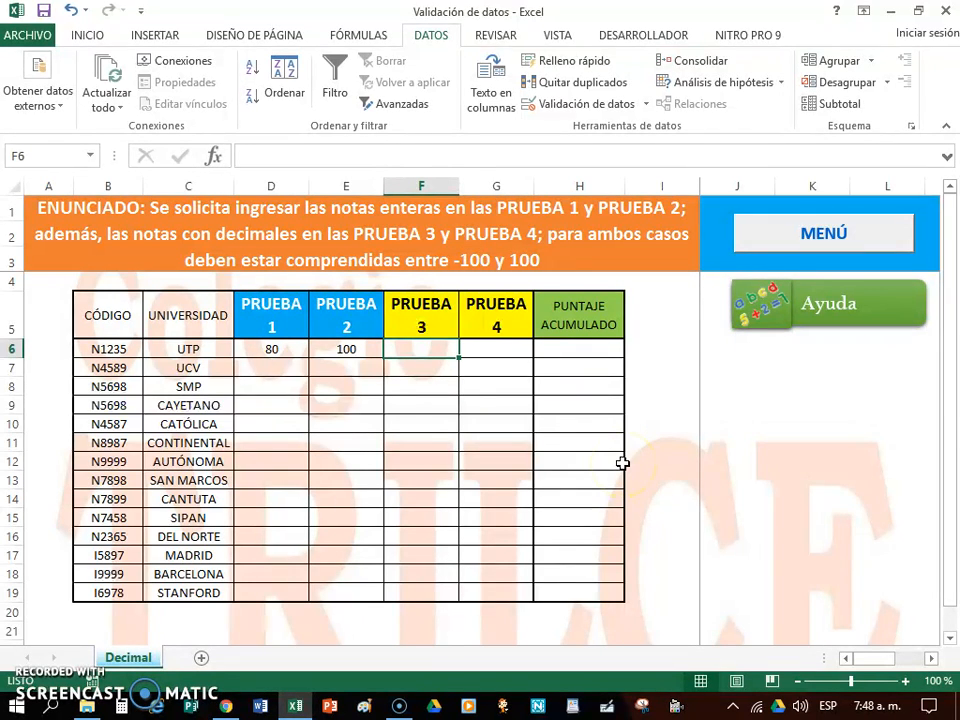
Step: Enter 100 as the PRUEBA 3 mark in cell F6
{"action": "type", "text": "100"}
{"action": "key", "text": "Return"}
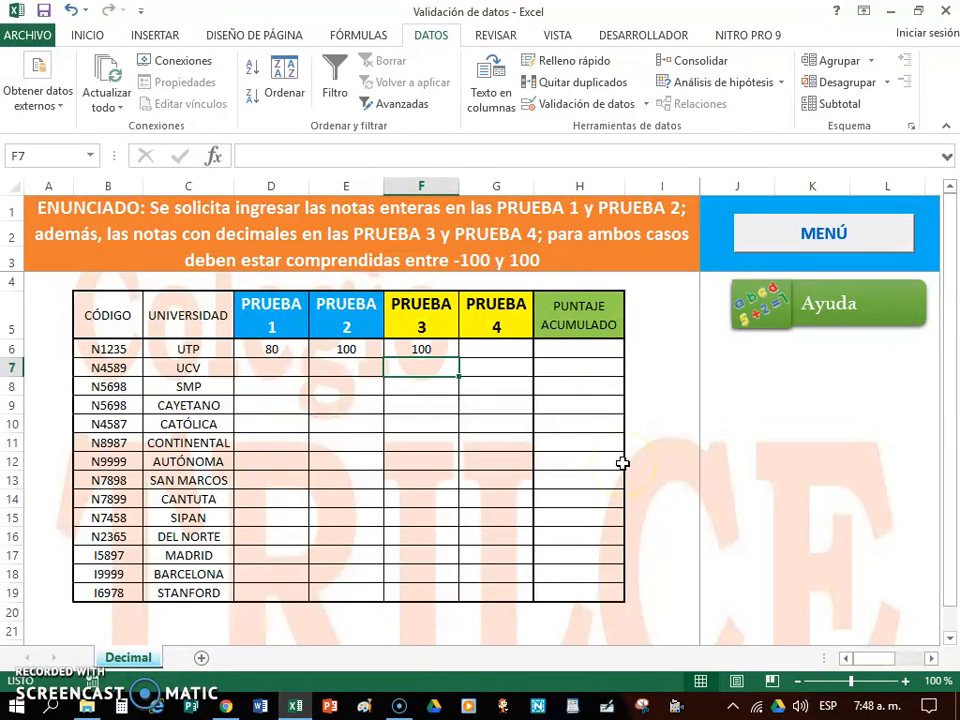
Step: Try 150 as the PRUEBA 4 mark in cell G6 and retry the entry with 99.4
{"action": "left_click", "coordinate": [490, 352]}
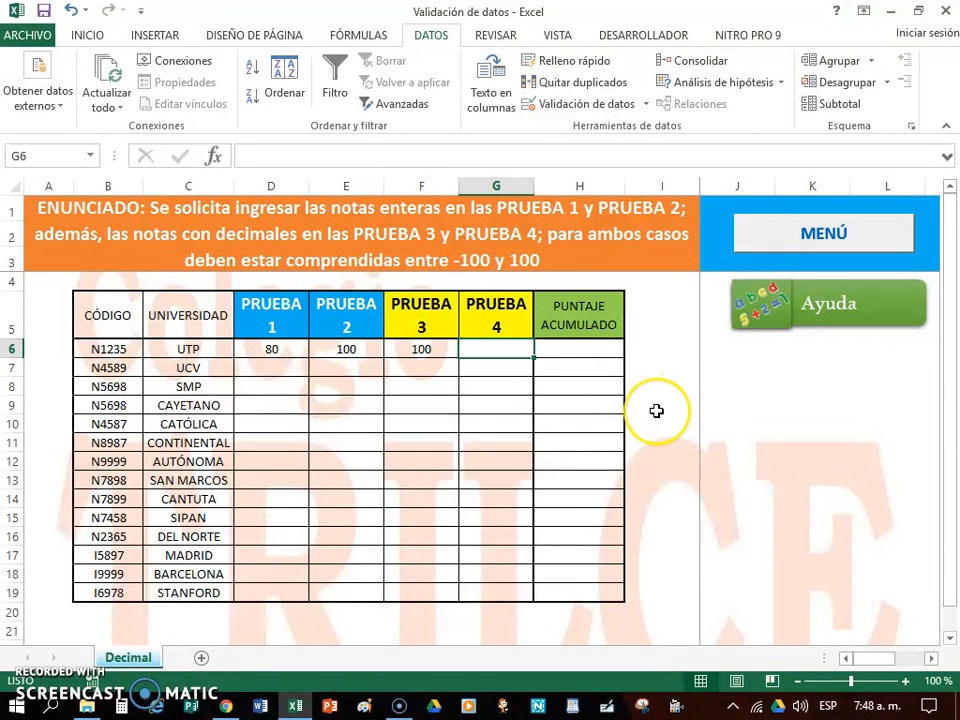
{"action": "type", "text": "150"}
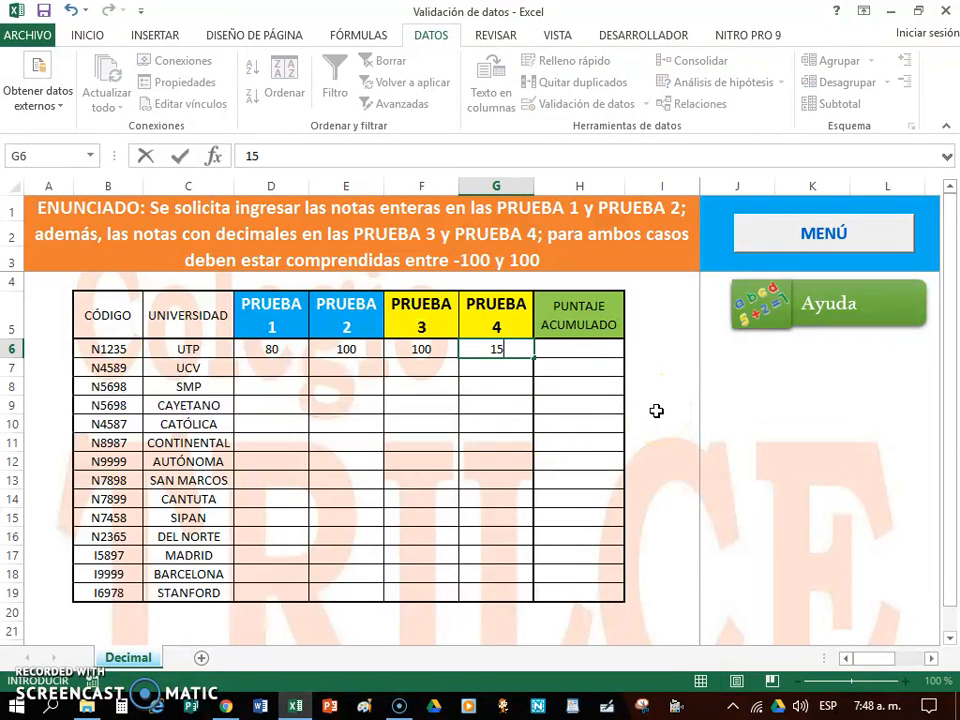
{"action": "key", "text": "Return"}
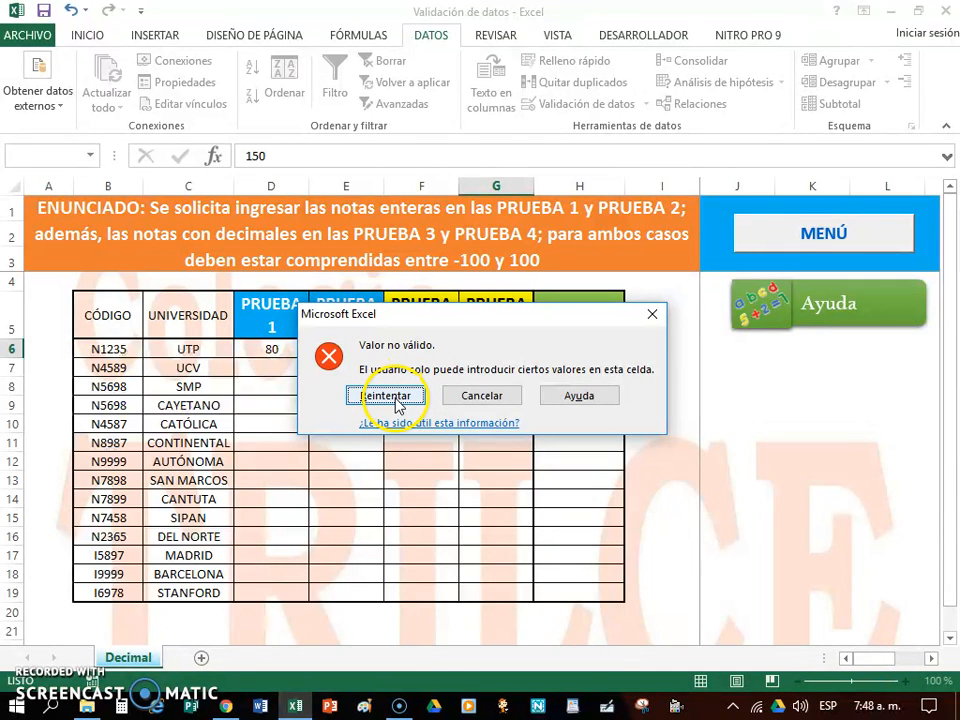
{"action": "left_click_drag", "start_coordinate": [445, 317], "coordinate": [402, 139]}
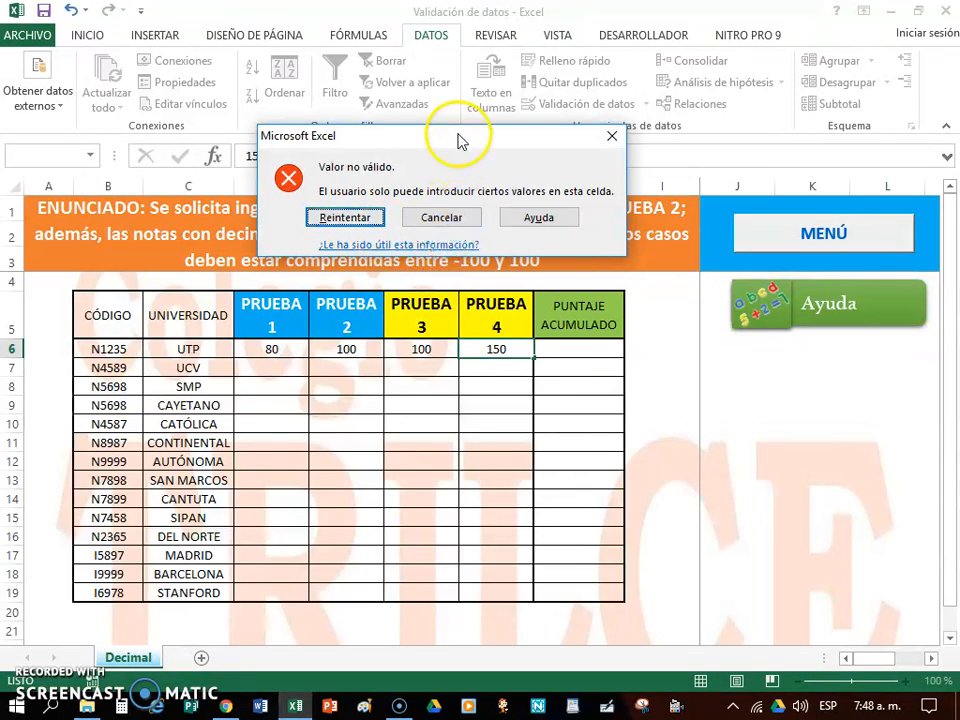
{"action": "left_click_drag", "start_coordinate": [460, 140], "coordinate": [458, 105]}
{"action": "left_click", "coordinate": [358, 183]}
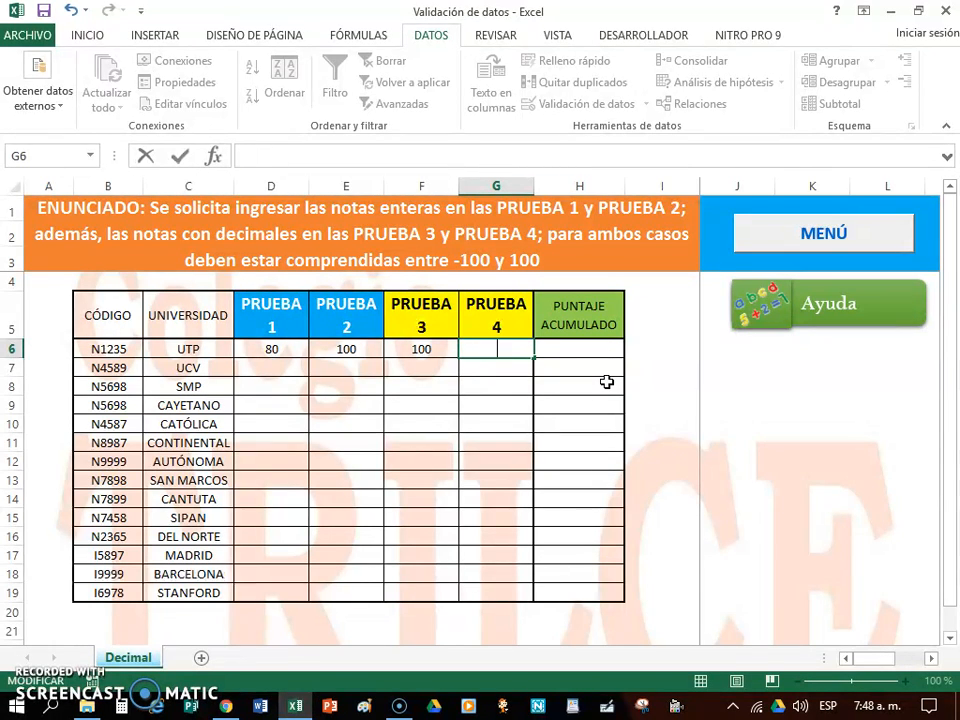
{"action": "key", "text": "Return"}
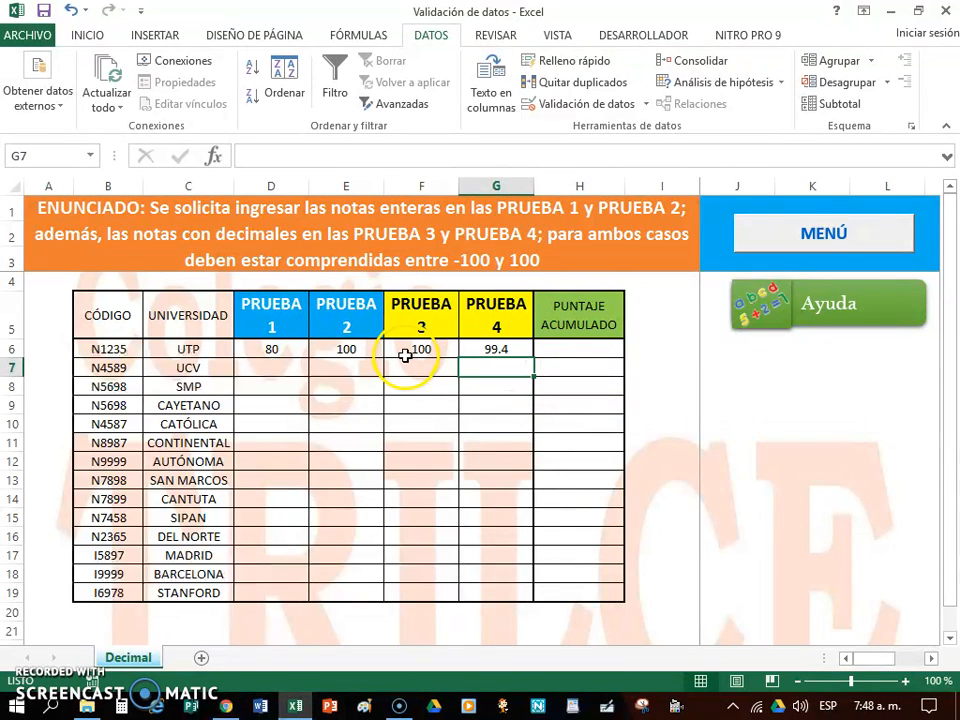
Step: Change the PRUEBA 3 mark in cell F6 to 80.4899
{"action": "left_click_drag", "start_coordinate": [272, 350], "coordinate": [343, 352]}
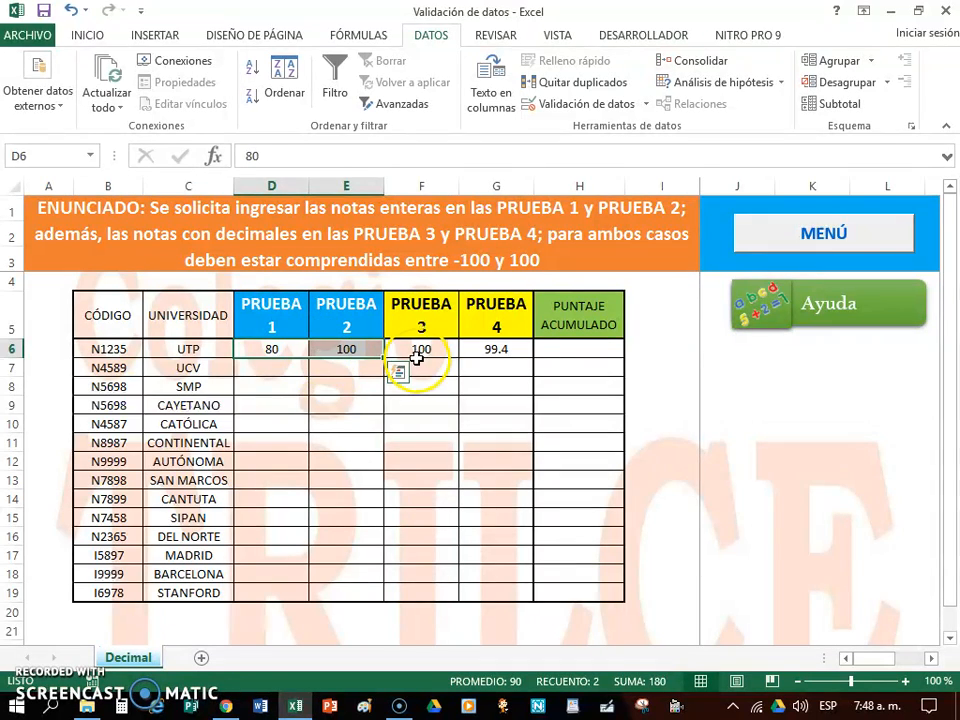
{"action": "left_click_drag", "start_coordinate": [428, 354], "coordinate": [483, 352]}
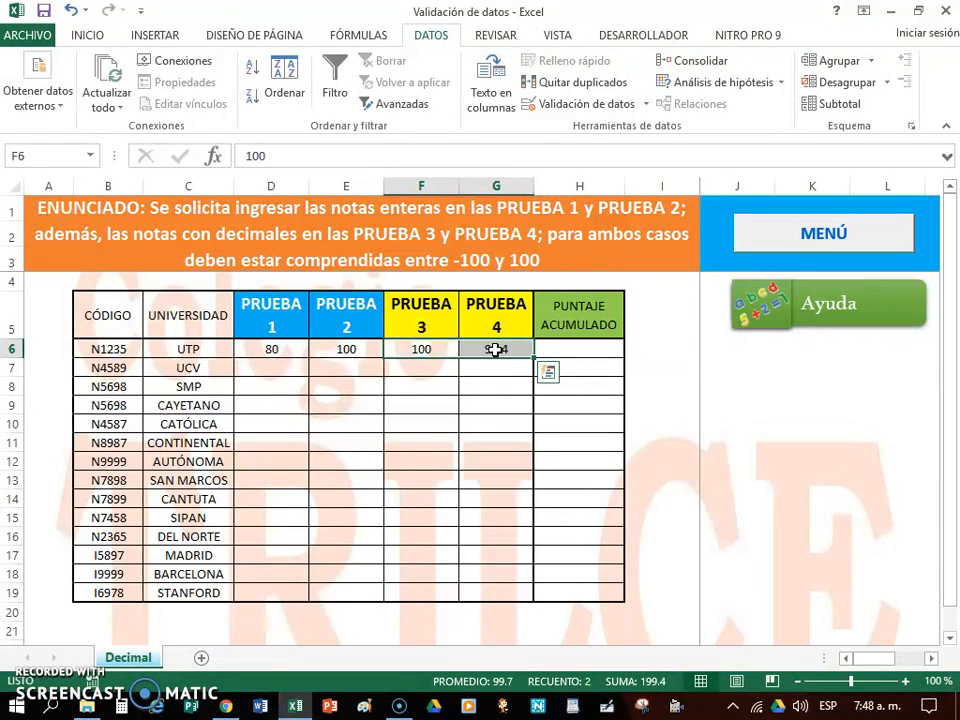
{"action": "left_click", "coordinate": [428, 349]}
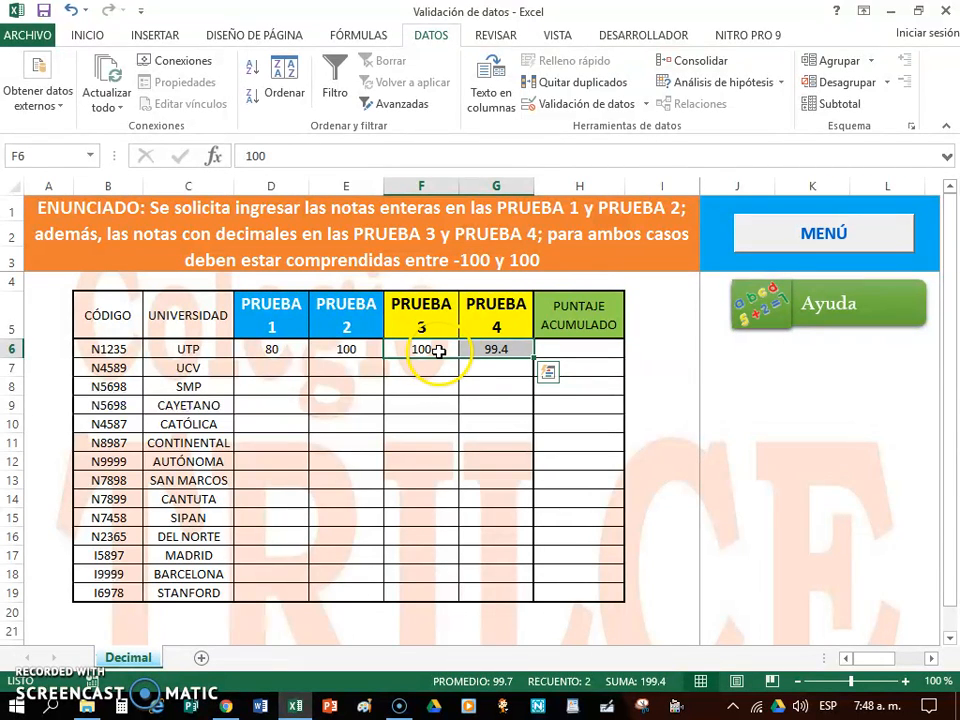
{"action": "type", "text": "80.4899"}
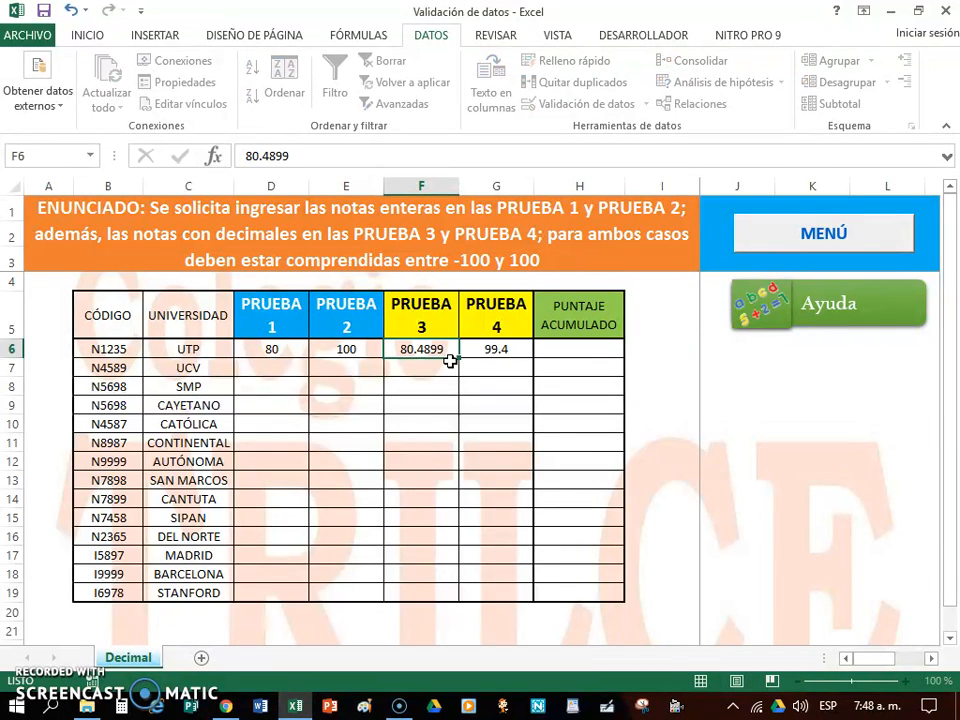
{"action": "left_click", "coordinate": [436, 364]}
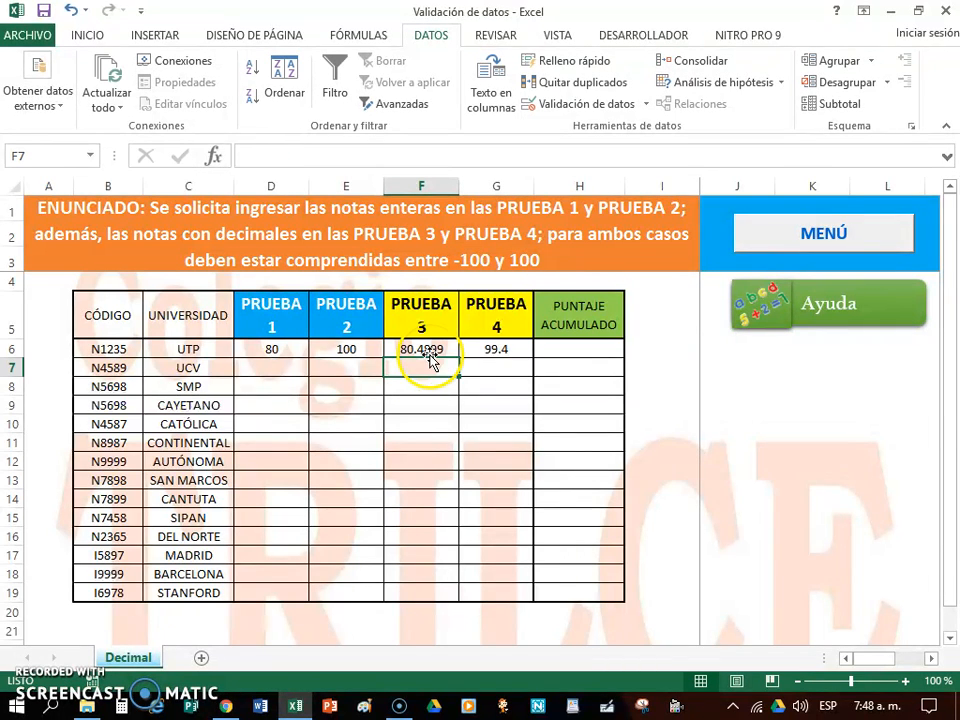
{"action": "left_click", "coordinate": [429, 350]}
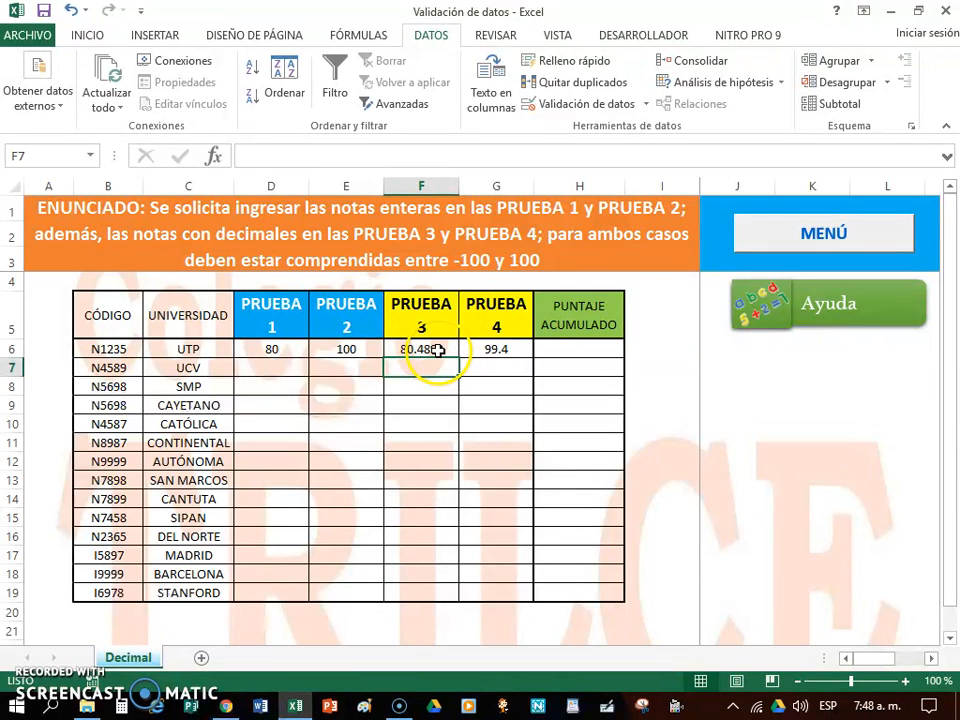
Step: Read the worksheet's Ayuda window about decimal validation and close it
{"action": "left_click", "coordinate": [482, 350]}
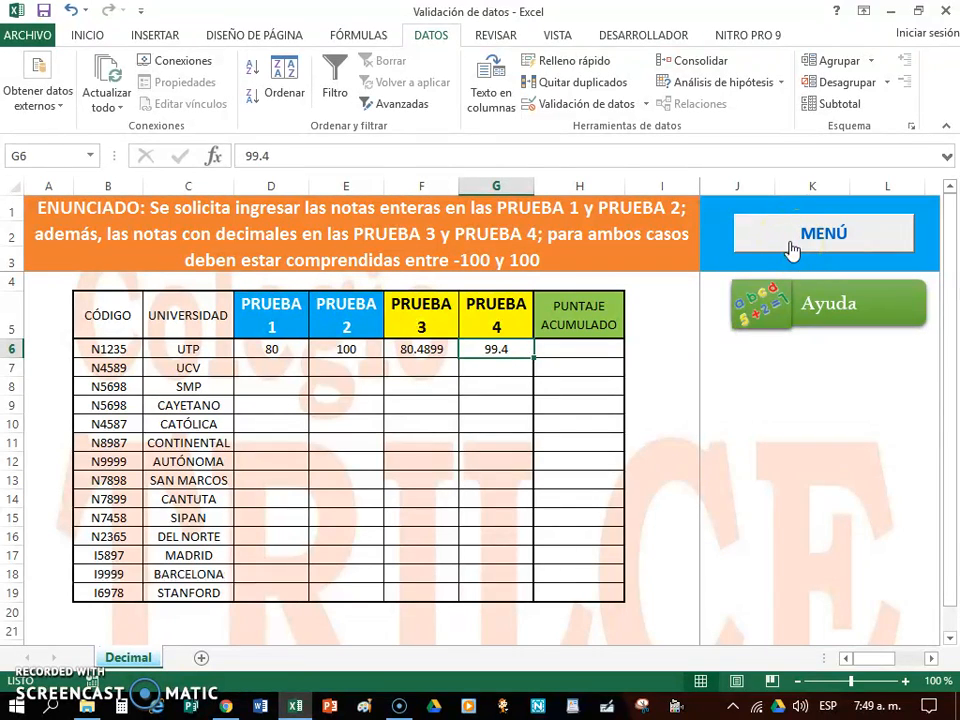
{"action": "left_click", "coordinate": [834, 325]}
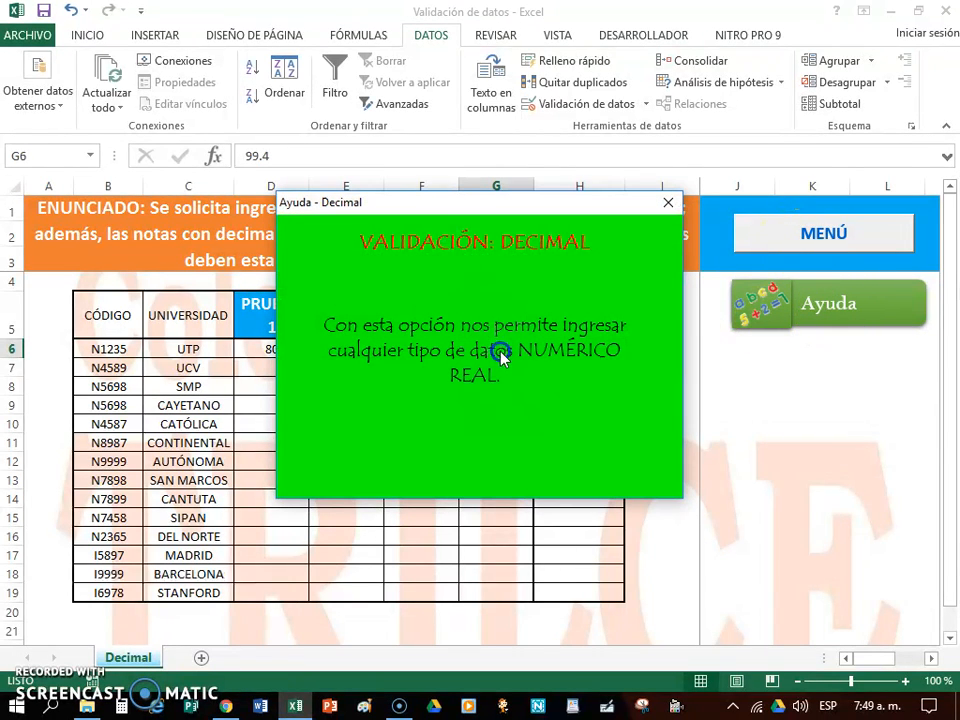
{"action": "left_click", "coordinate": [666, 205]}
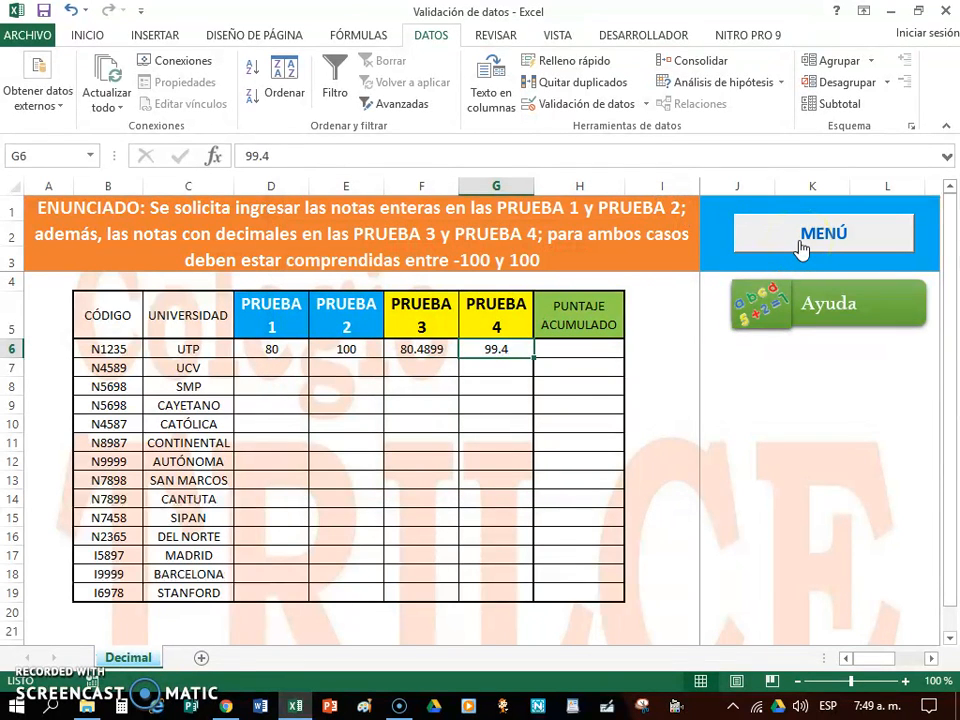